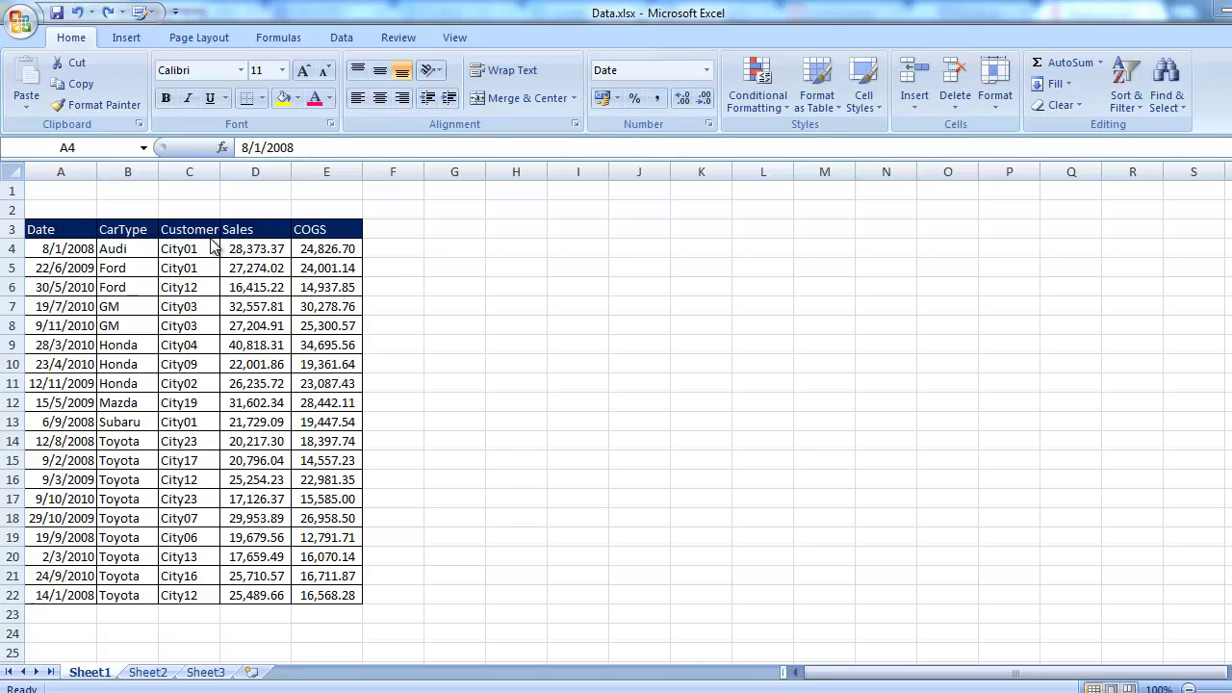
# - Select cell A4, the first date (8/1/2008) in the Data.xlsx sales table
pyautogui.click(67, 248)
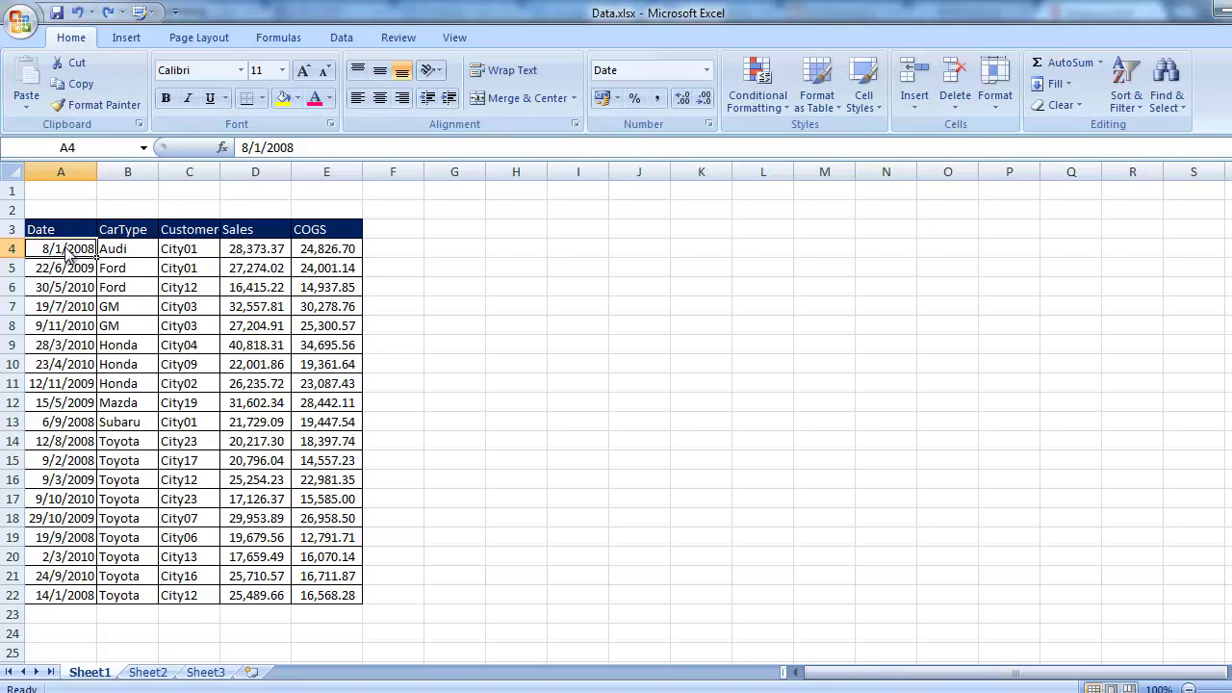
# - Open Format Cells for A4 and set the Date locale to Thai (Thailand)
pyautogui.rightClick(67, 253)
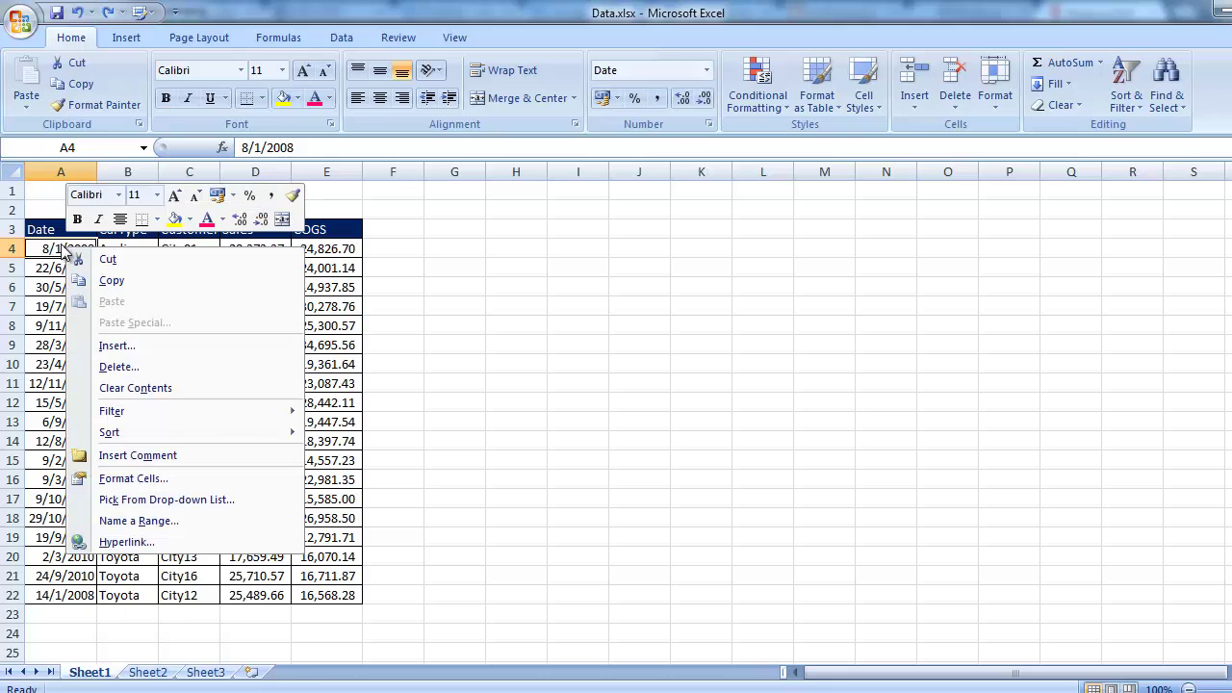
pyautogui.click(125, 481)
pyautogui.moveTo(383, 252); pyautogui.dragTo(548, 121)
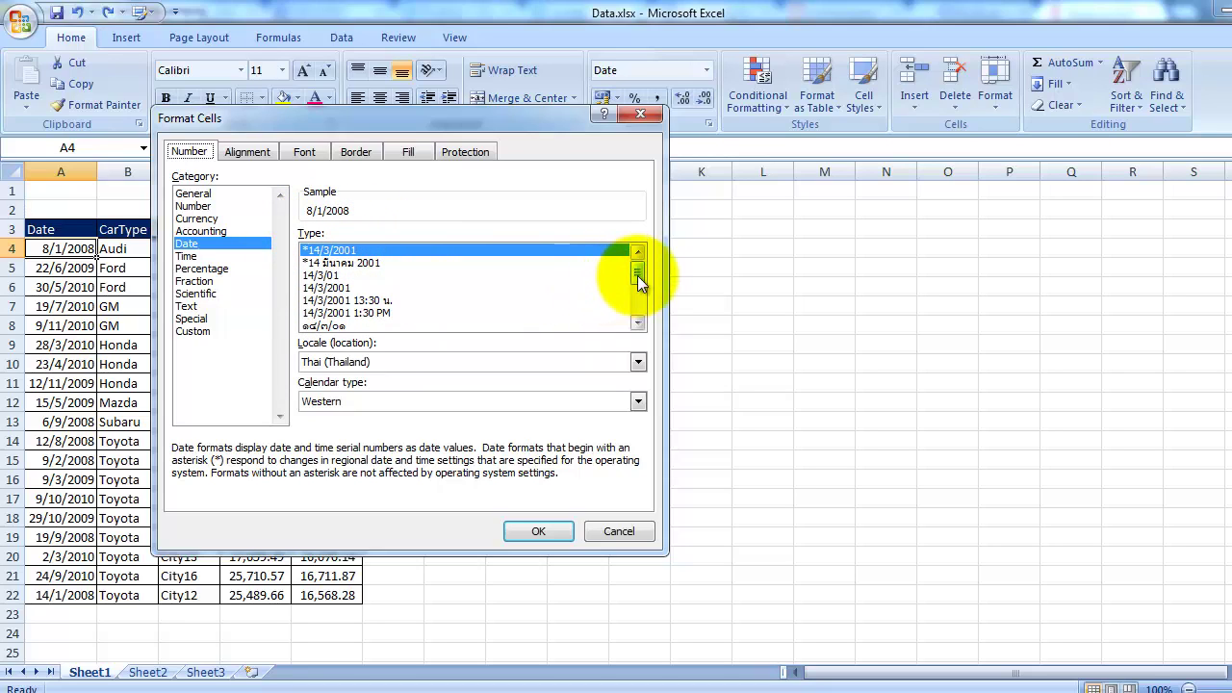
pyautogui.click(638, 323)
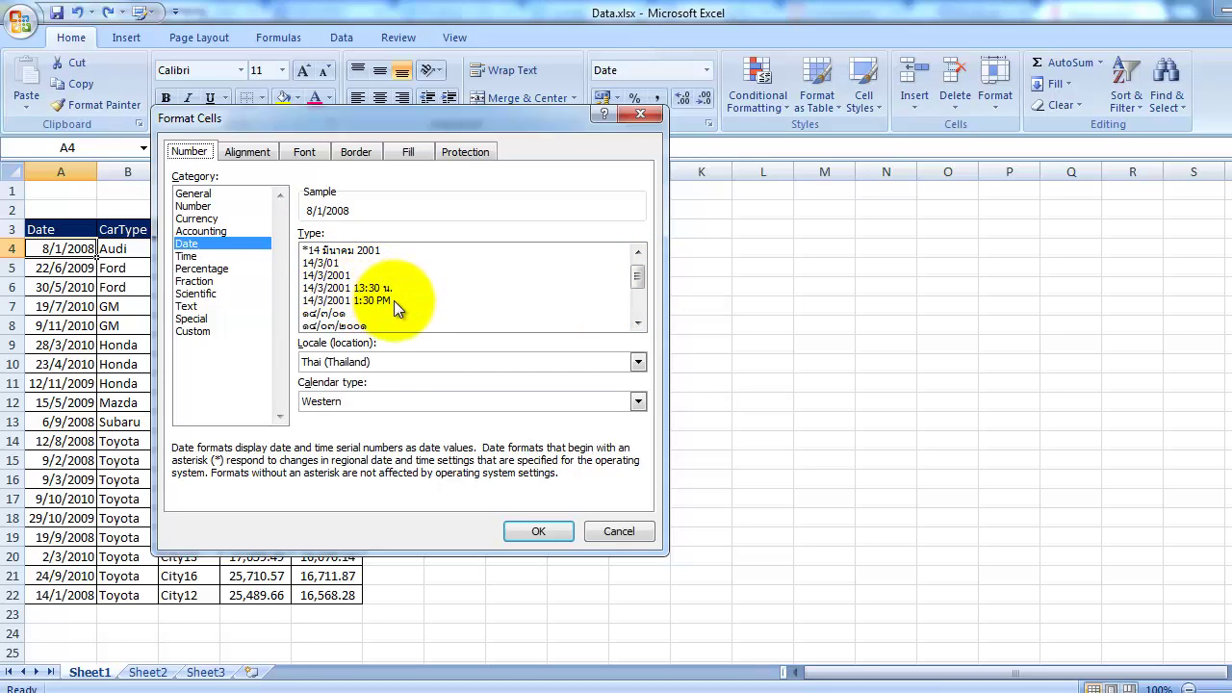
pyautogui.click(638, 324)
pyautogui.click(640, 325)
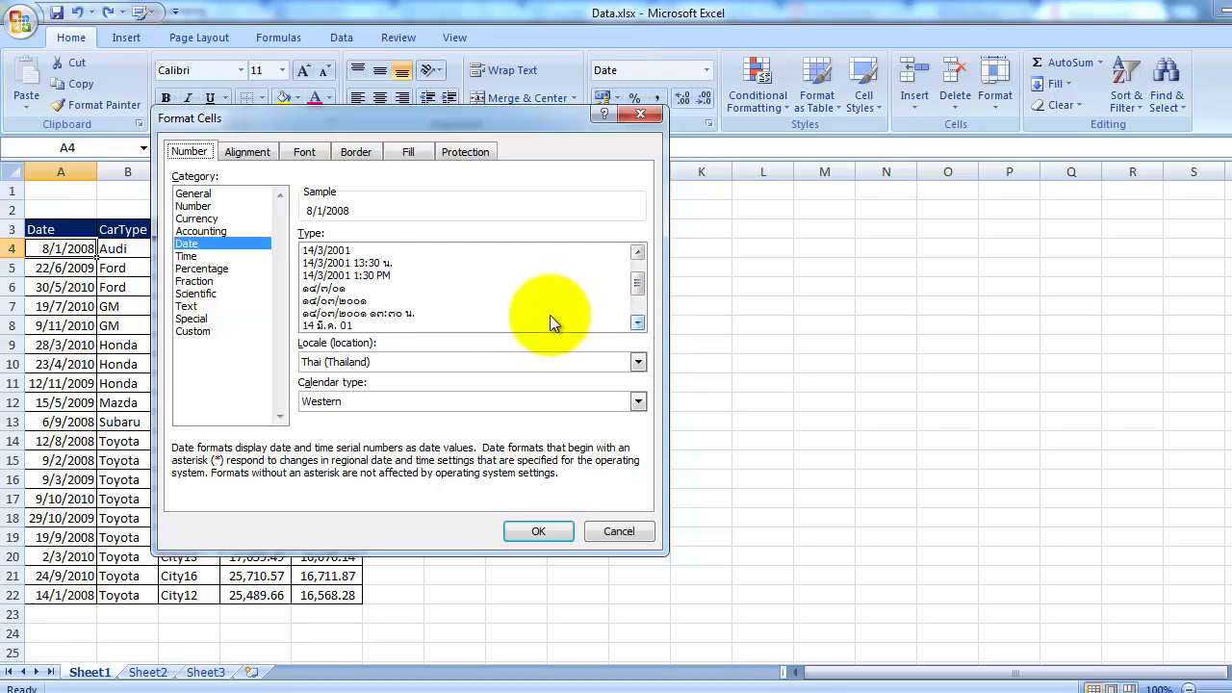
pyautogui.click(637, 325)
pyautogui.click(637, 324)
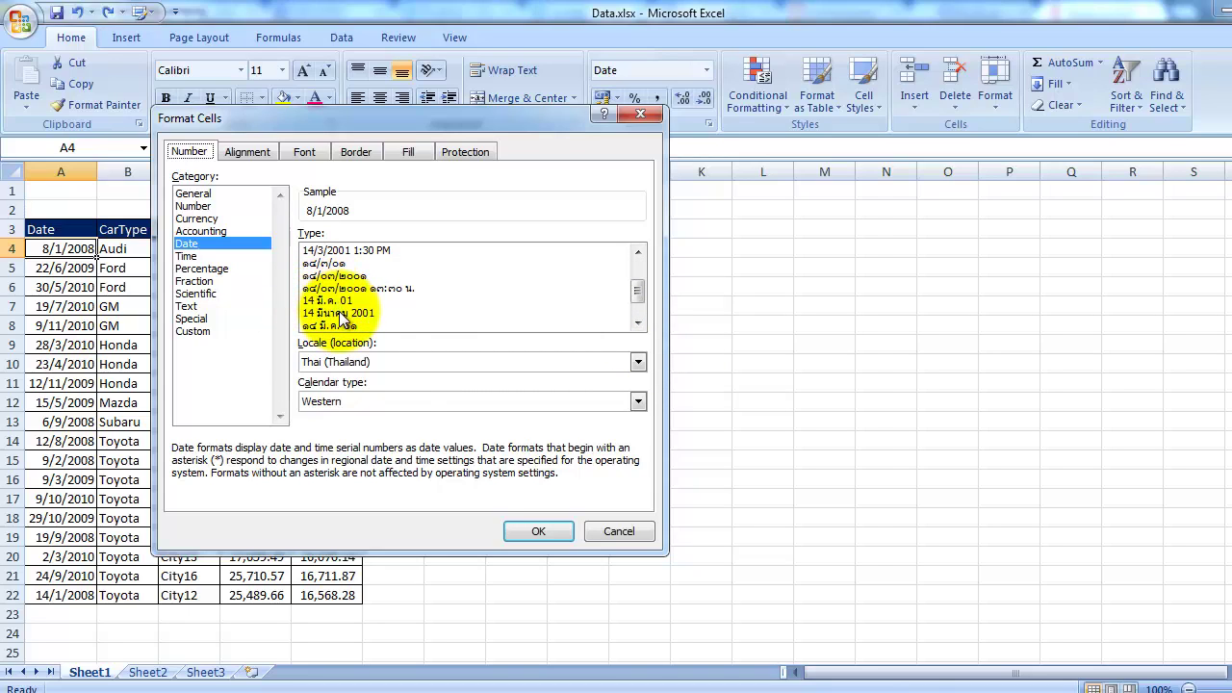
pyautogui.click(638, 324)
pyautogui.click(638, 324)
pyautogui.click(637, 325)
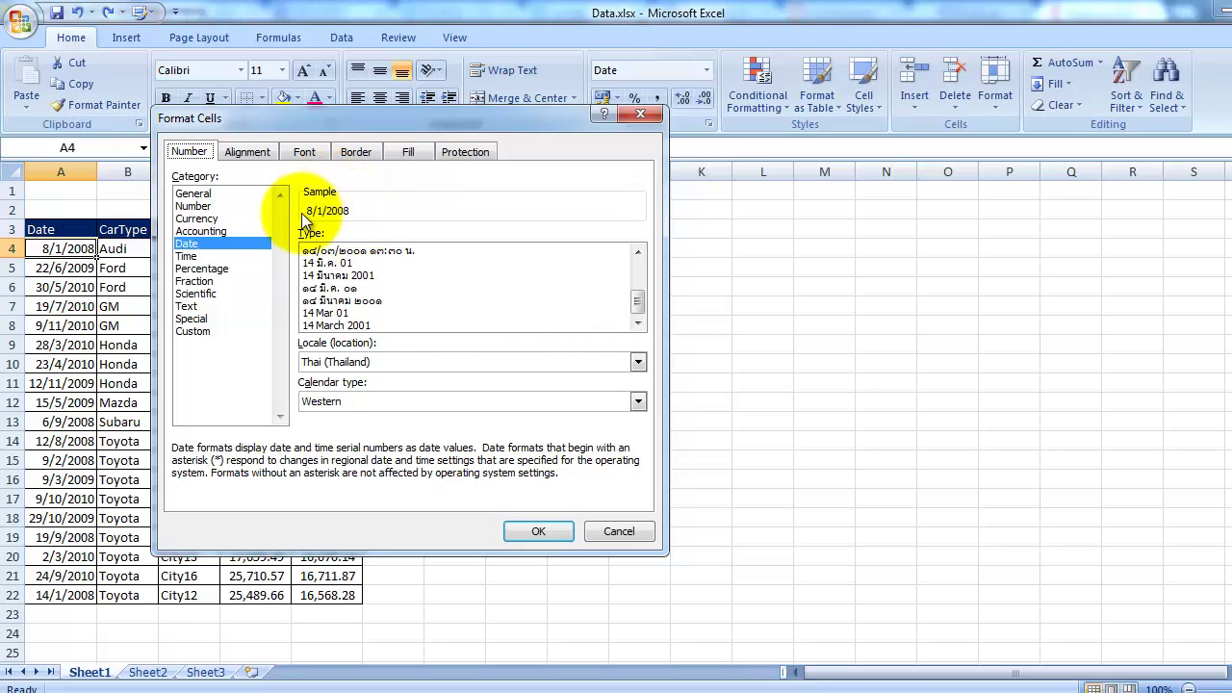
# - Choose the Thai-numeral date style ๘/๐๑/๒๕๐๘ from the Type list
pyautogui.click(366, 276)
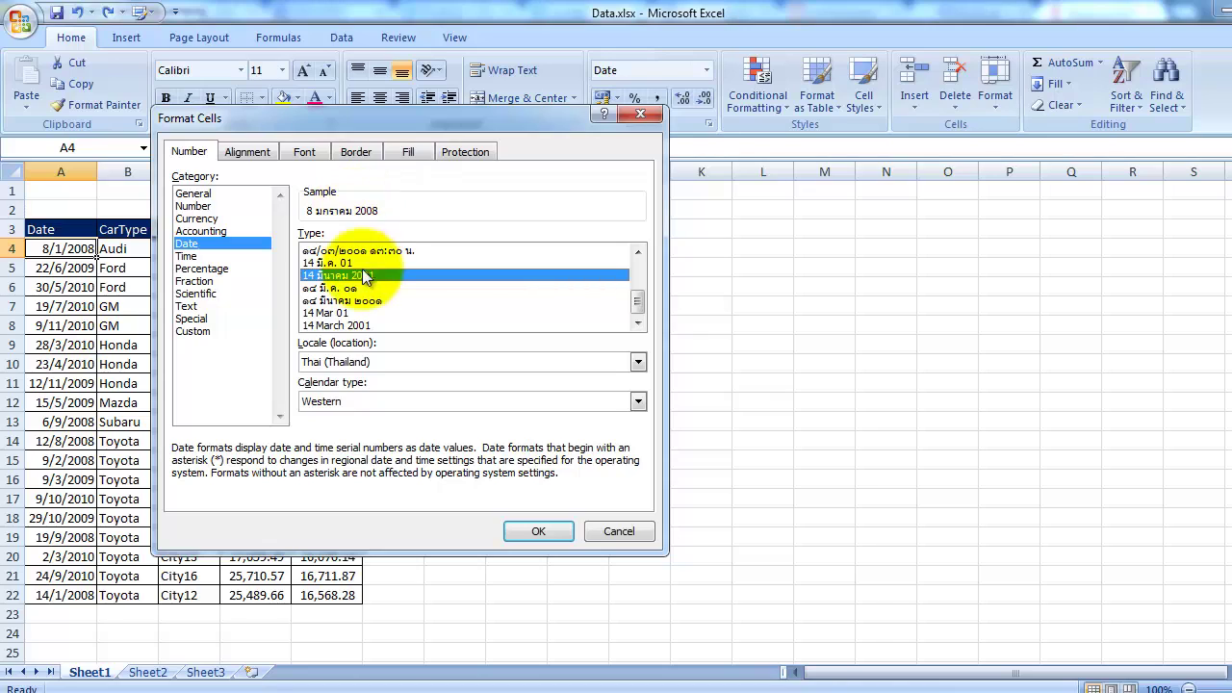
pyautogui.scroll(1, 636, 298)
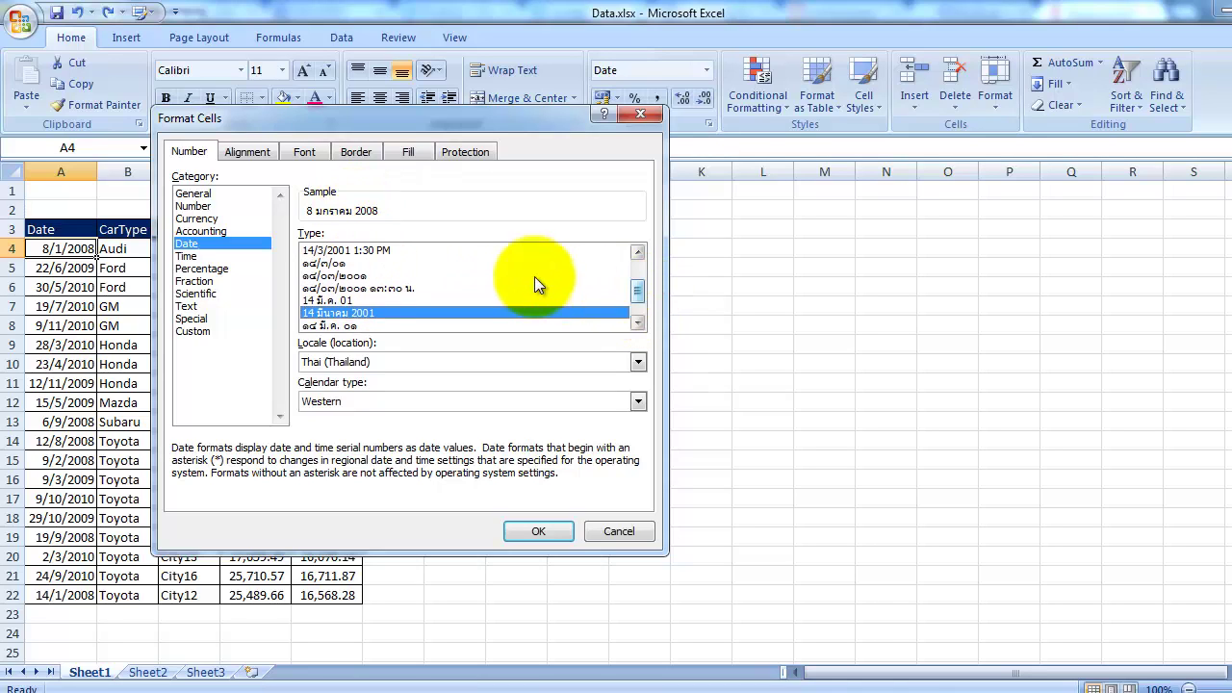
pyautogui.click(528, 275)
pyautogui.moveTo(635, 293); pyautogui.dragTo(636, 308)
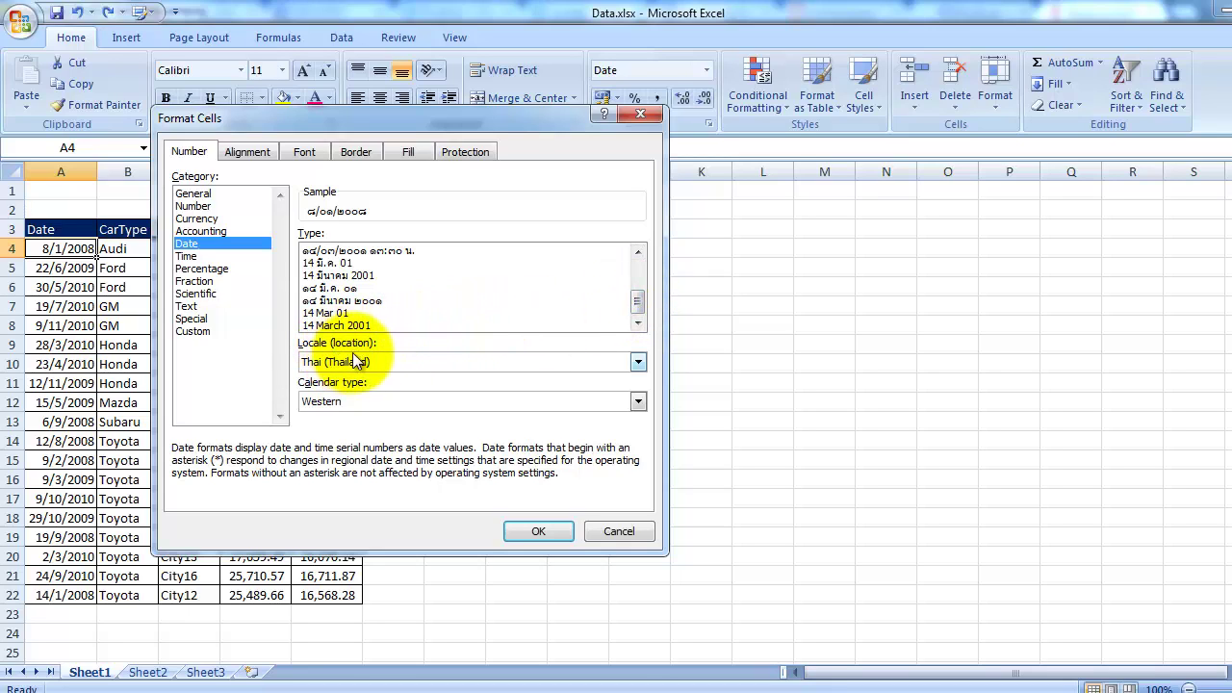
pyautogui.click(636, 366)
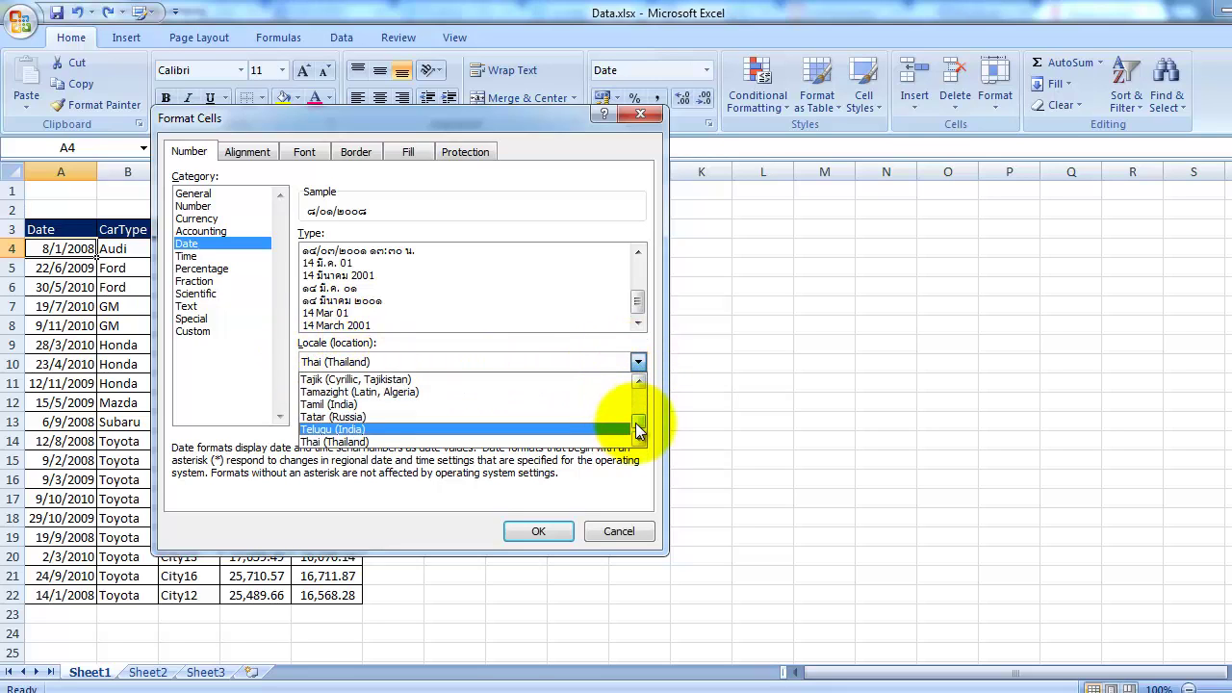
pyautogui.moveTo(637, 430); pyautogui.dragTo(638, 400)
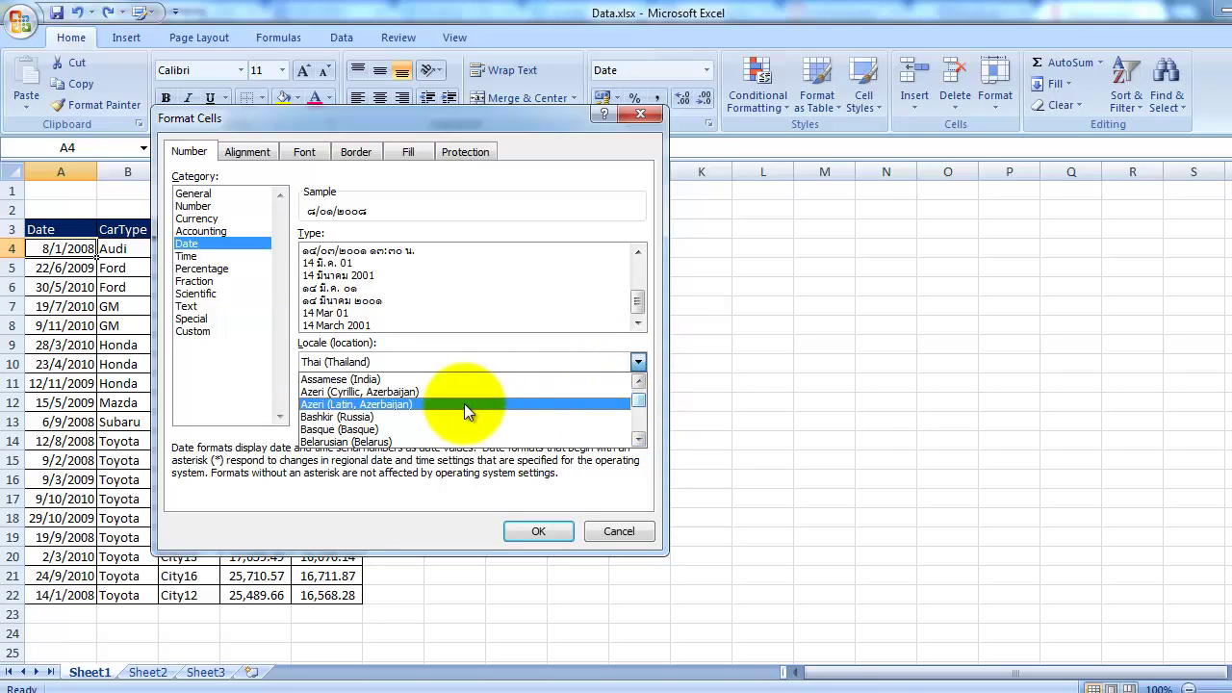
pyautogui.scroll(5, 639, 402)
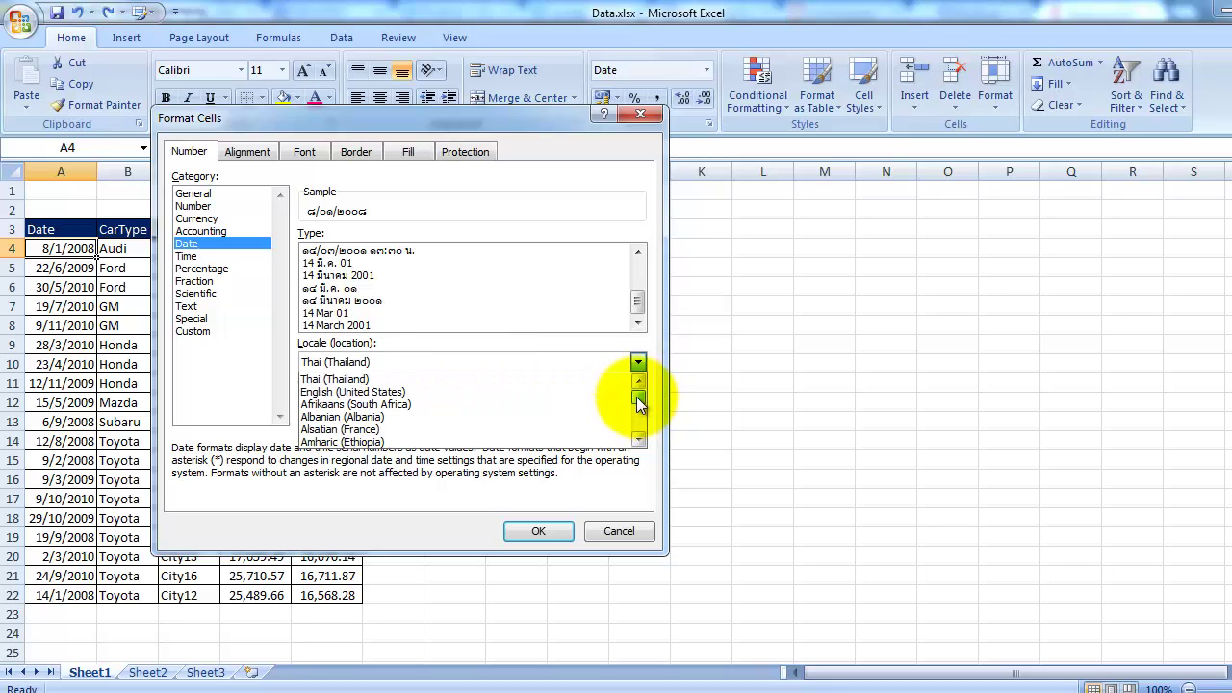
pyautogui.click(639, 438)
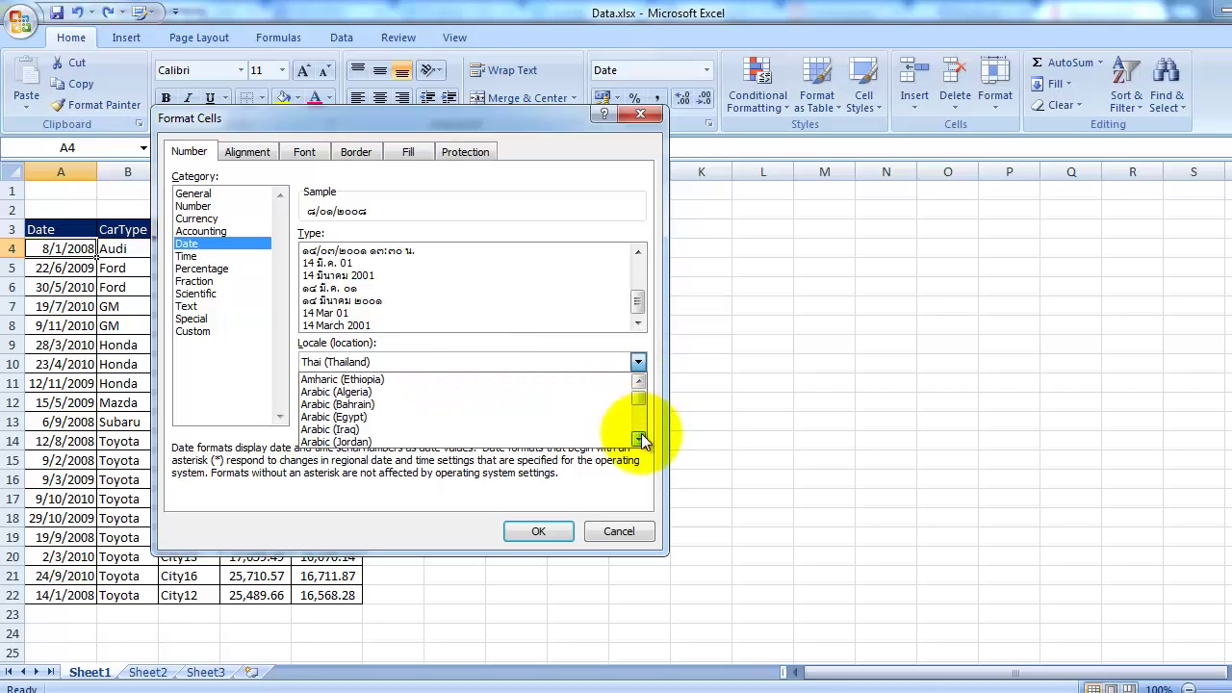
pyautogui.click(639, 439)
pyautogui.click(639, 439)
pyautogui.click(639, 439)
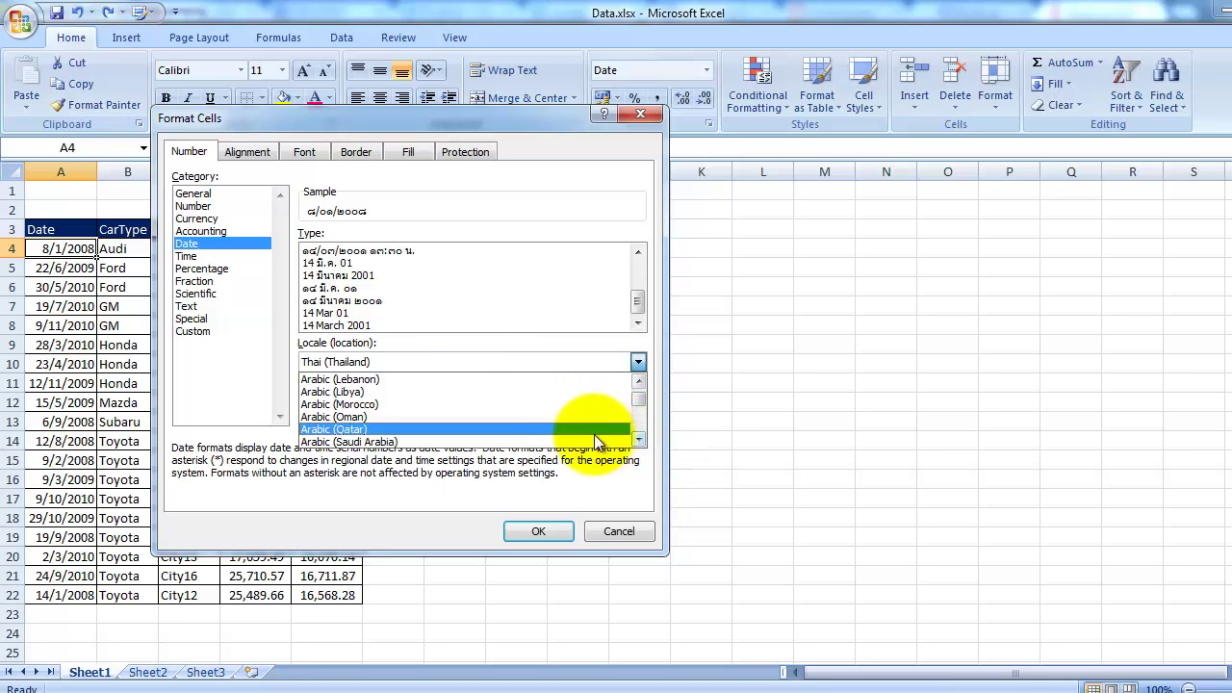
pyautogui.moveTo(640, 398); pyautogui.dragTo(640, 432)
pyautogui.click(619, 468)
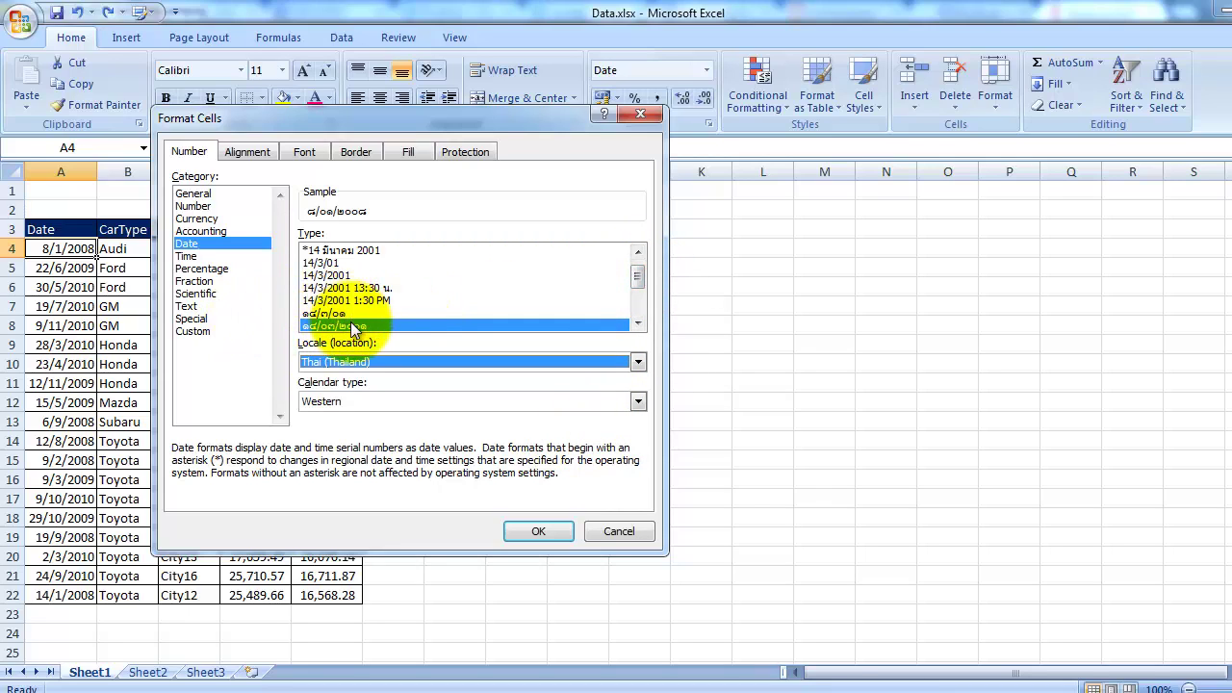
# - Apply the Thai-numeral date to A4, widen column A to view it, then undo
pyautogui.click(542, 531)
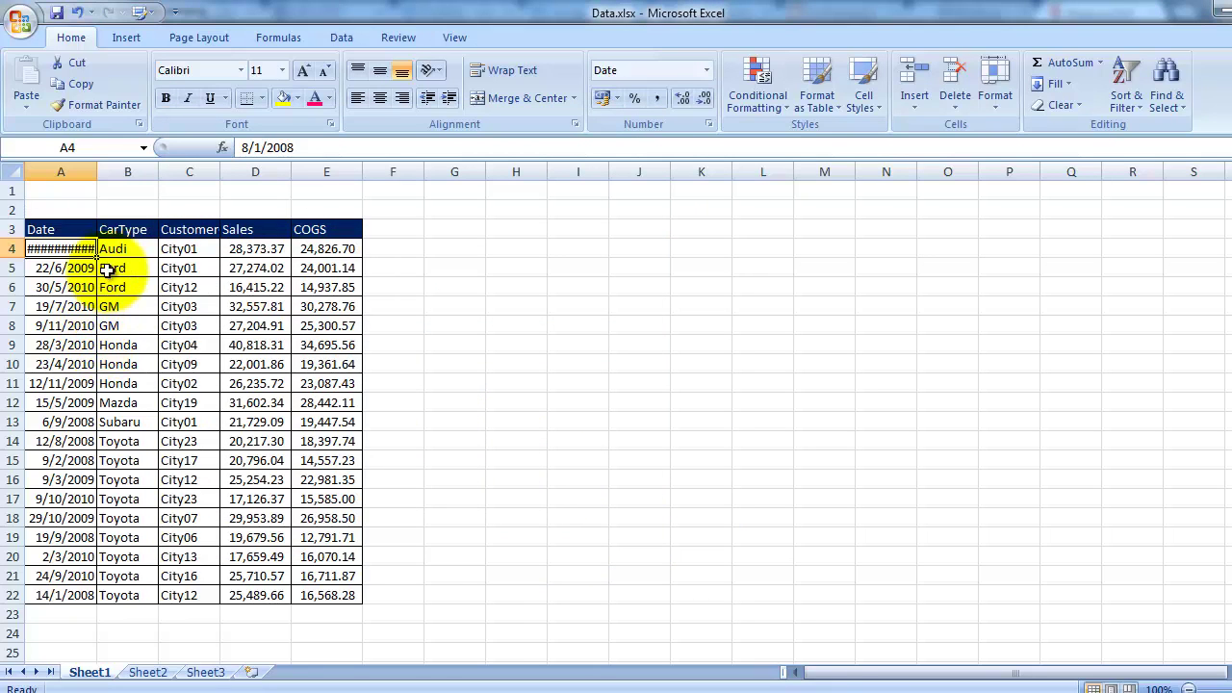
pyautogui.moveTo(96, 172); pyautogui.dragTo(118, 172)
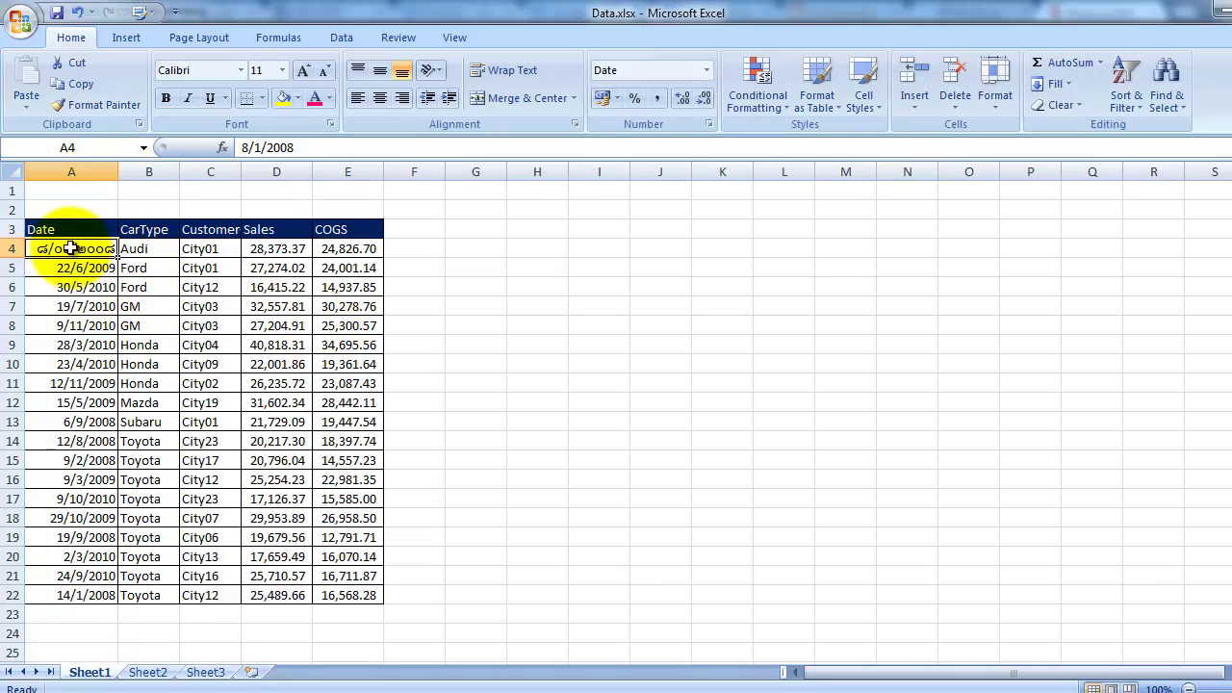
pyautogui.hotkey('ctrl', 'z')
pyautogui.hotkey('ctrl', 'z')
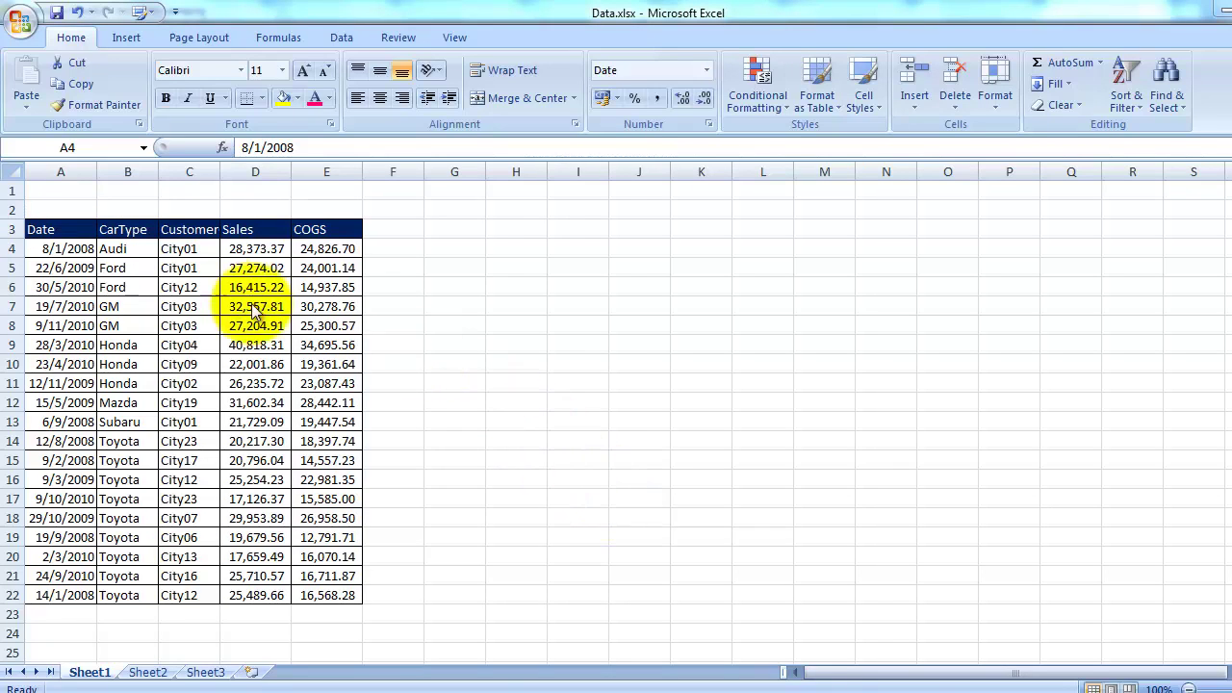
pyautogui.rightClick(65, 252)
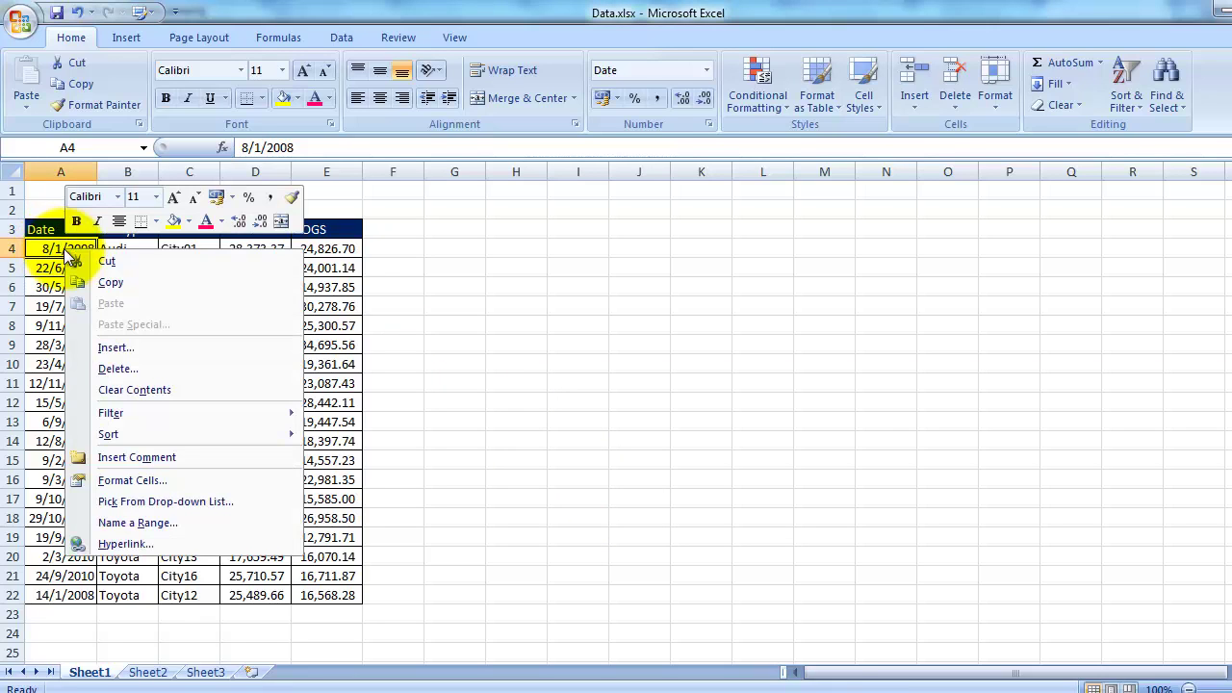
pyautogui.click(129, 480)
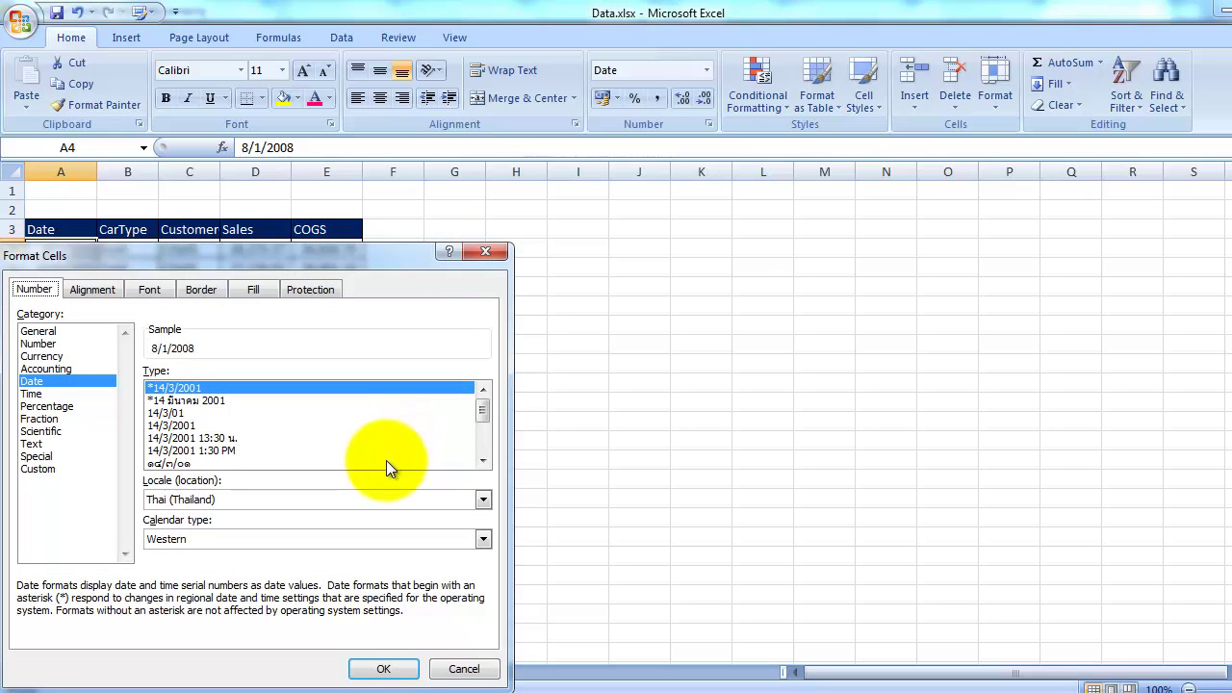
pyautogui.click(48, 471)
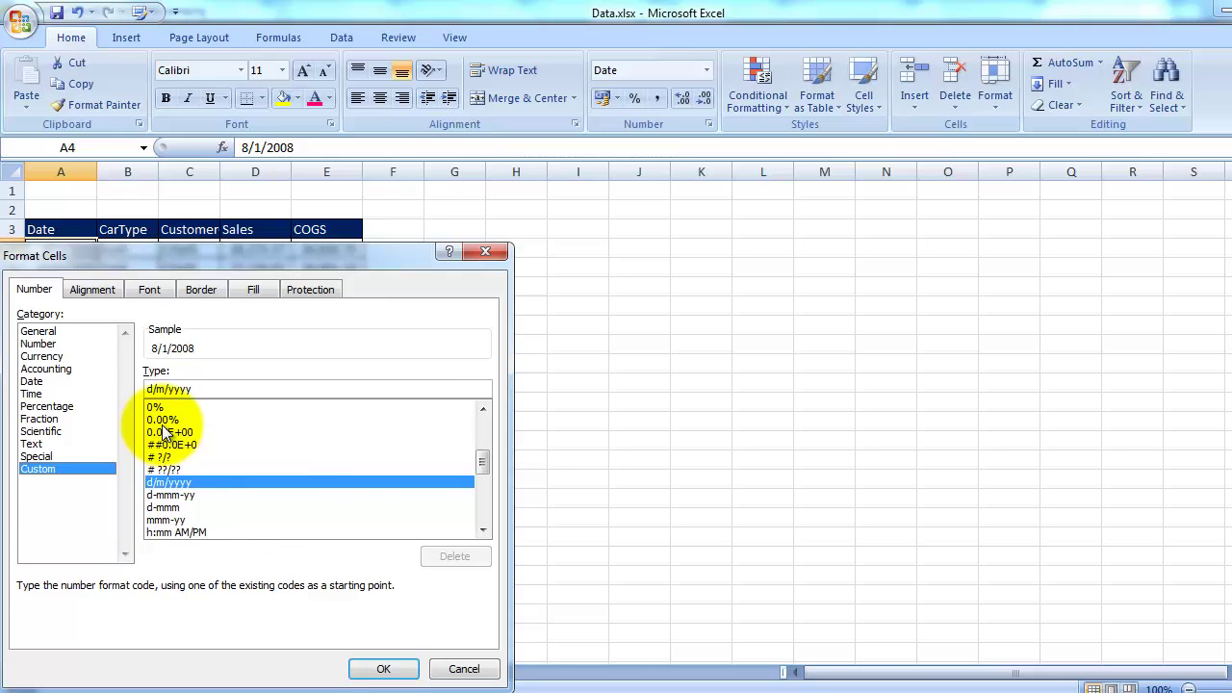
pyautogui.moveTo(244, 259); pyautogui.dragTo(314, 96)
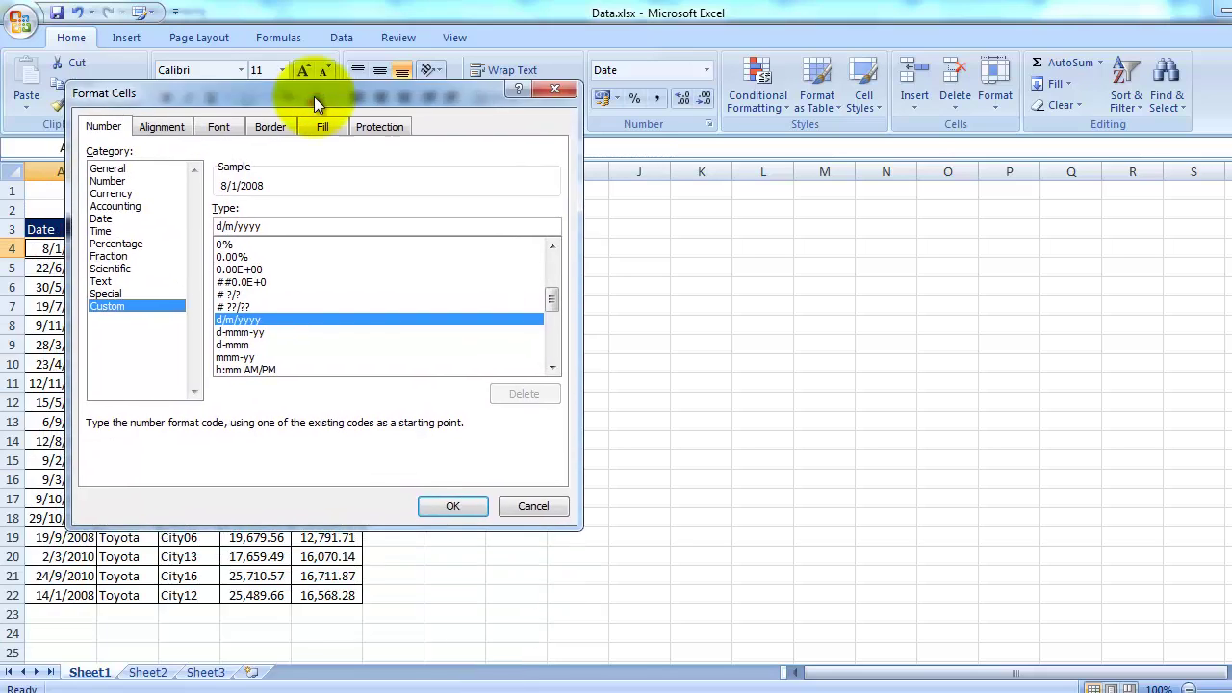
pyautogui.moveTo(272, 225); pyautogui.dragTo(199, 234)
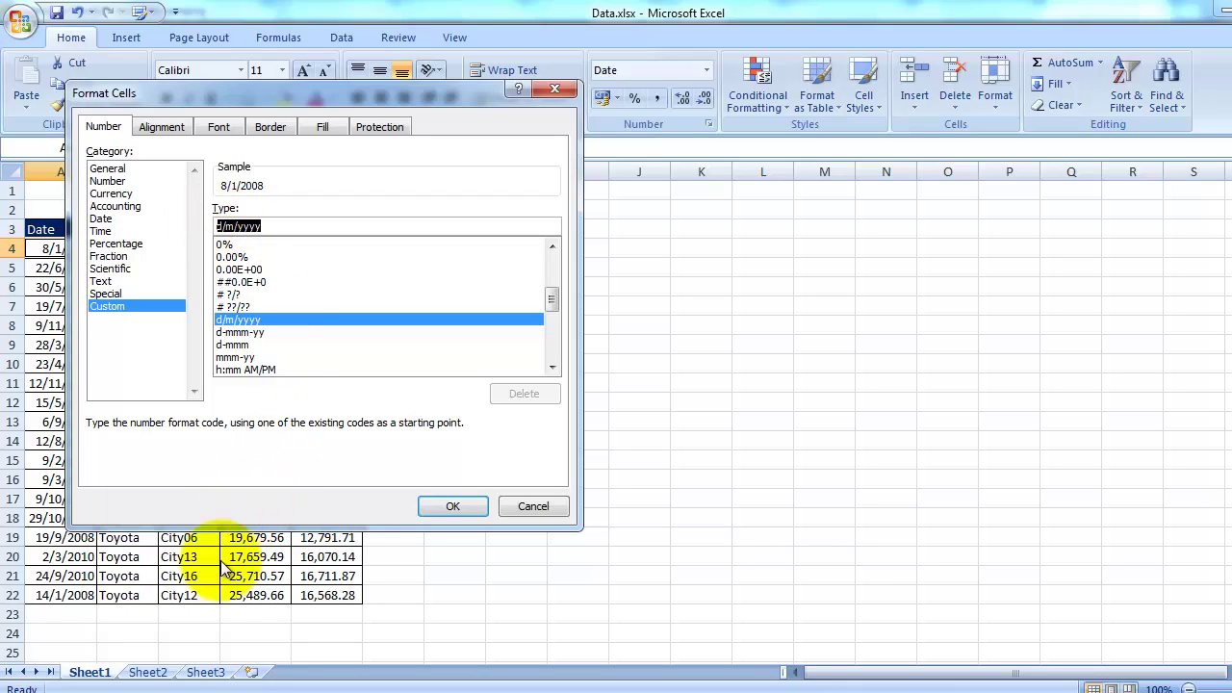
# - Close the dialog and review the d, m and yy date code notes on Sheet2
pyautogui.click(554, 88)
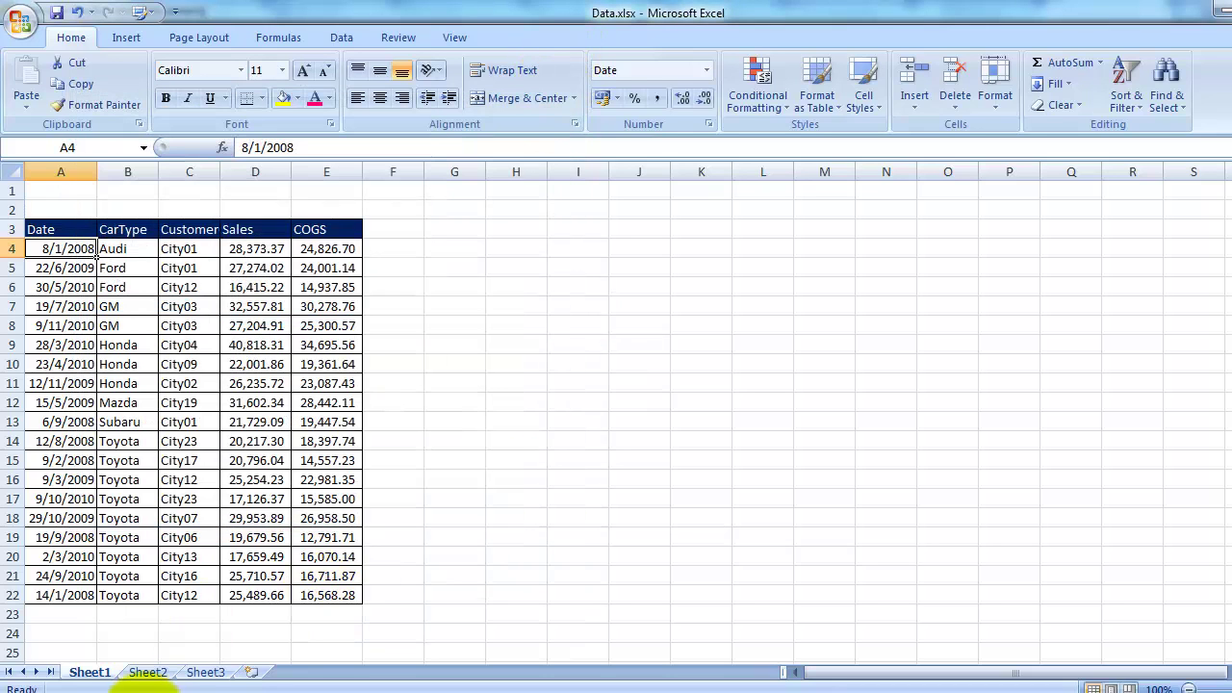
pyautogui.click(152, 671)
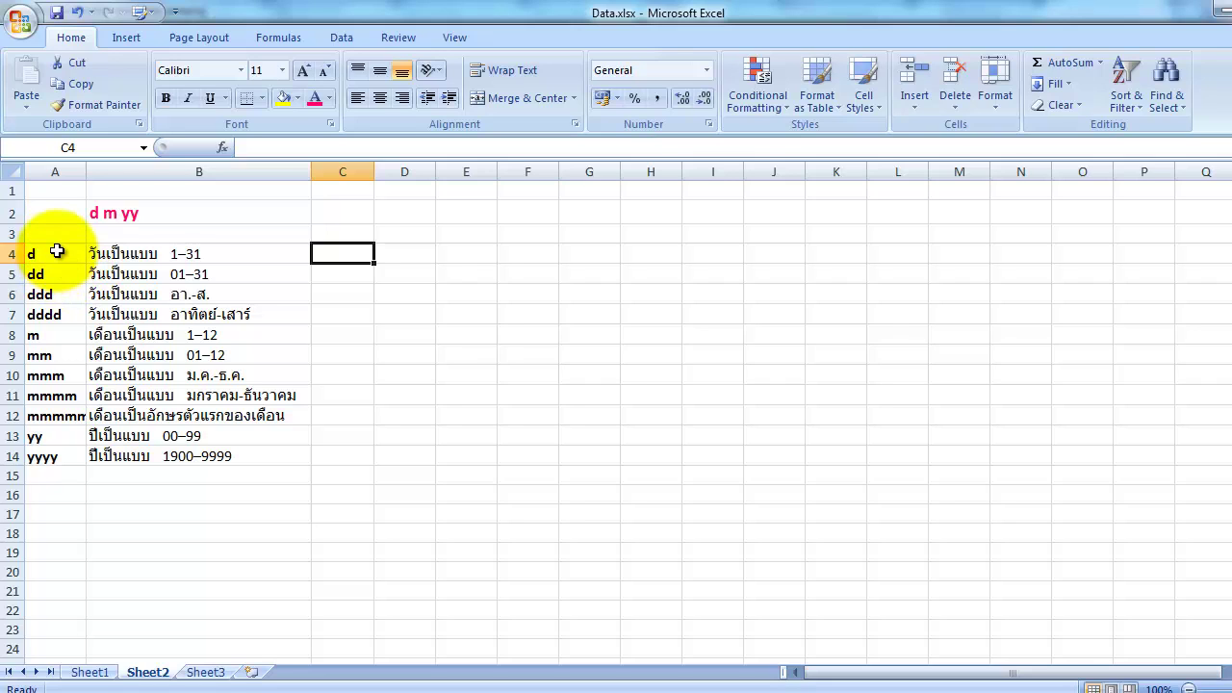
pyautogui.click(57, 251)
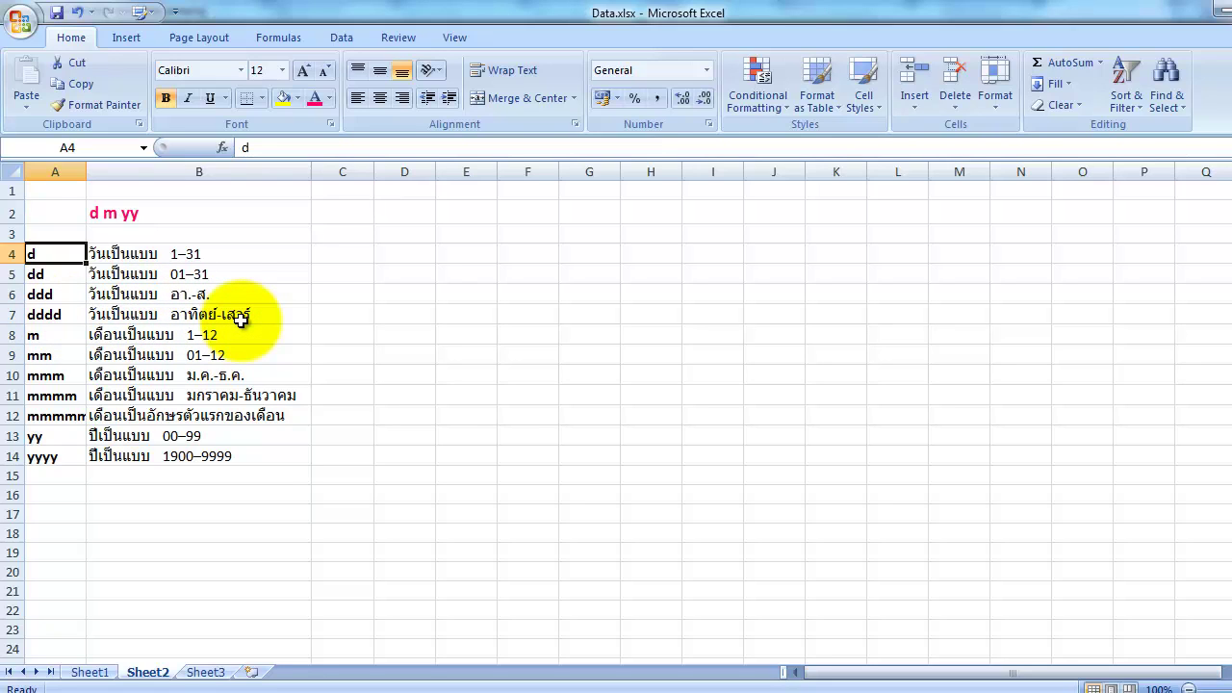
pyautogui.click(34, 335)
pyautogui.scroll(-1, 43, 327)
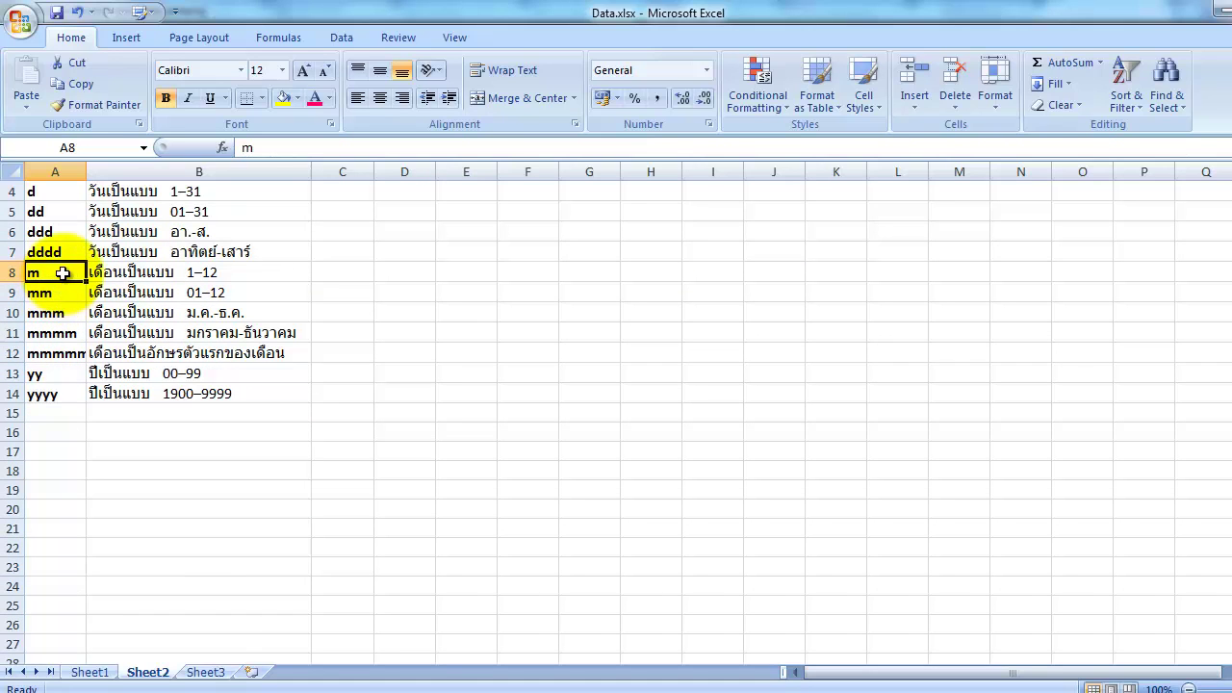
pyautogui.scroll(1, 96, 272)
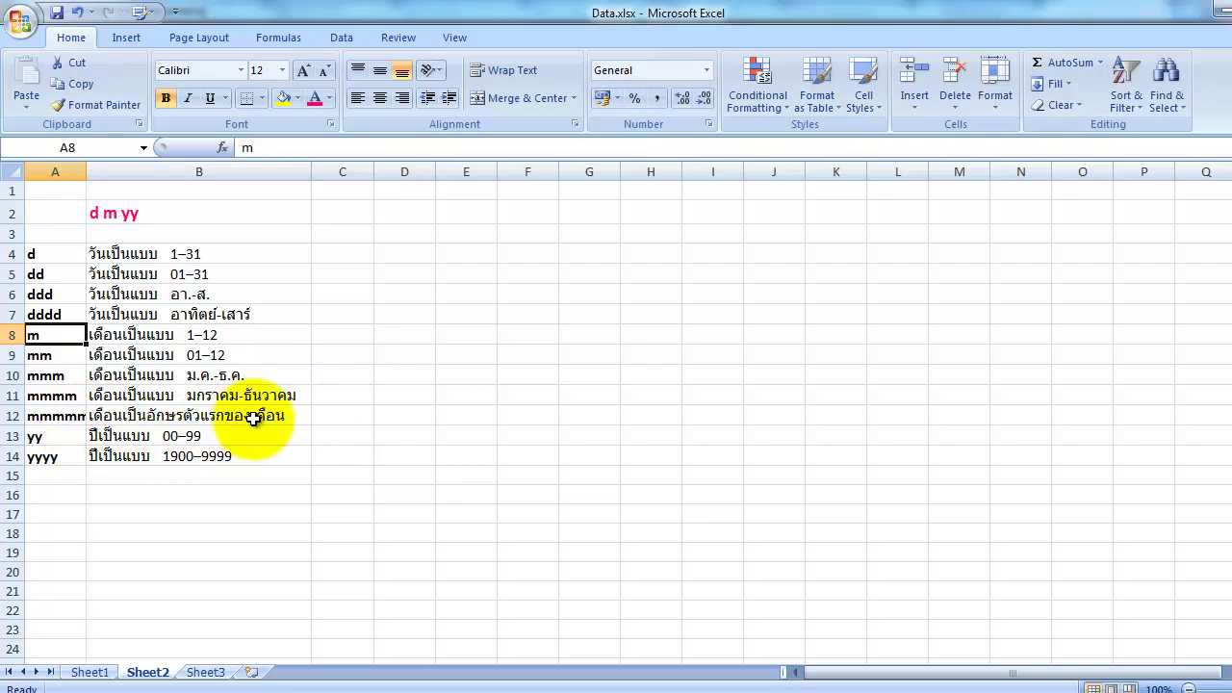
pyautogui.click(69, 434)
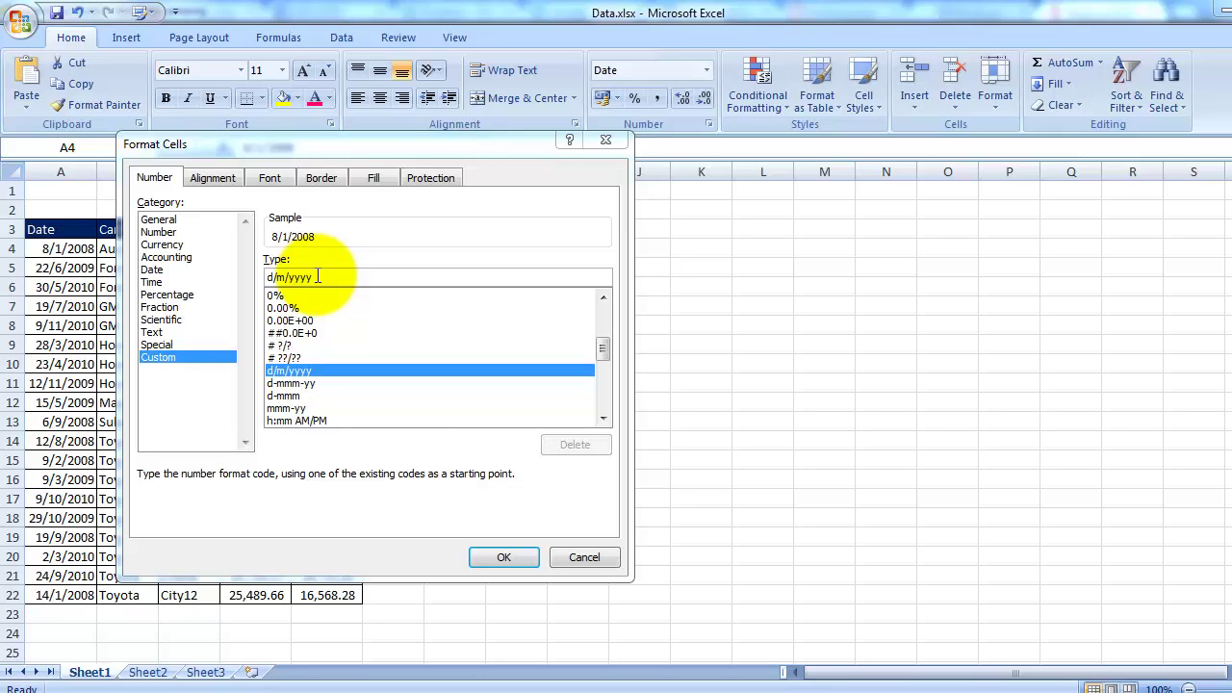
# - Edit the custom code from d/m/yyyy to dd mmm yyyy, then to dddd d mmmm yyyy
pyautogui.click(286, 277)
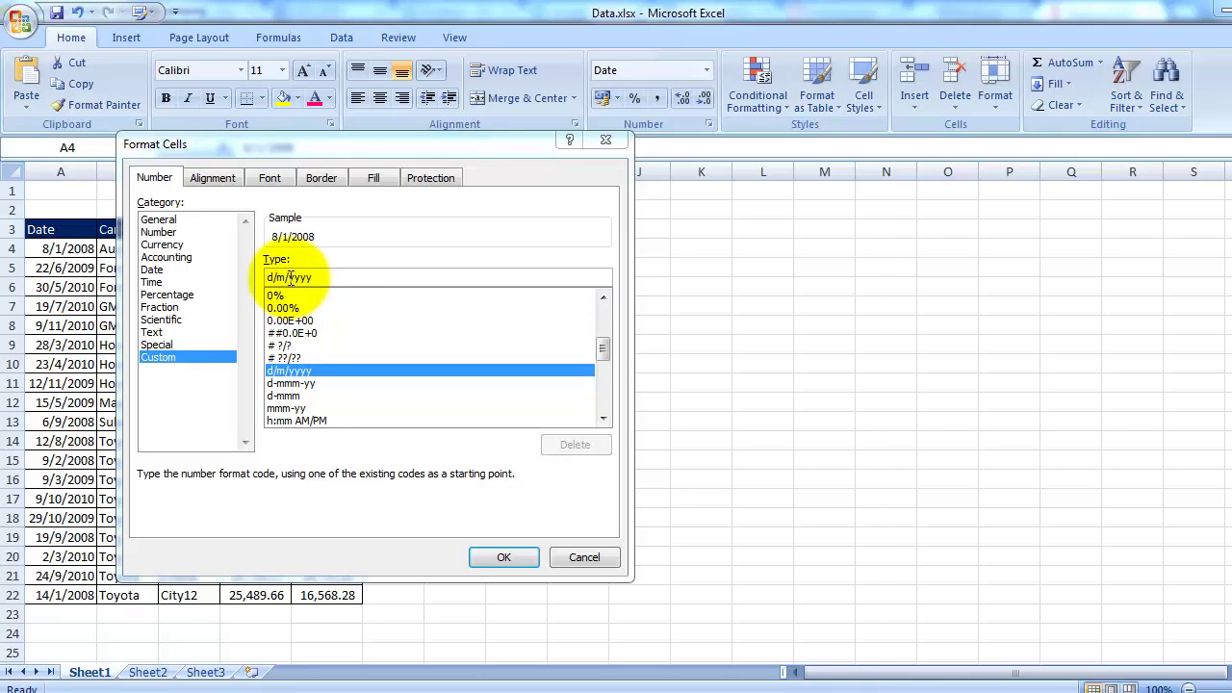
pyautogui.press('BackSpace')
pyautogui.press('BackSpace')
pyautogui.press('BackSpace')
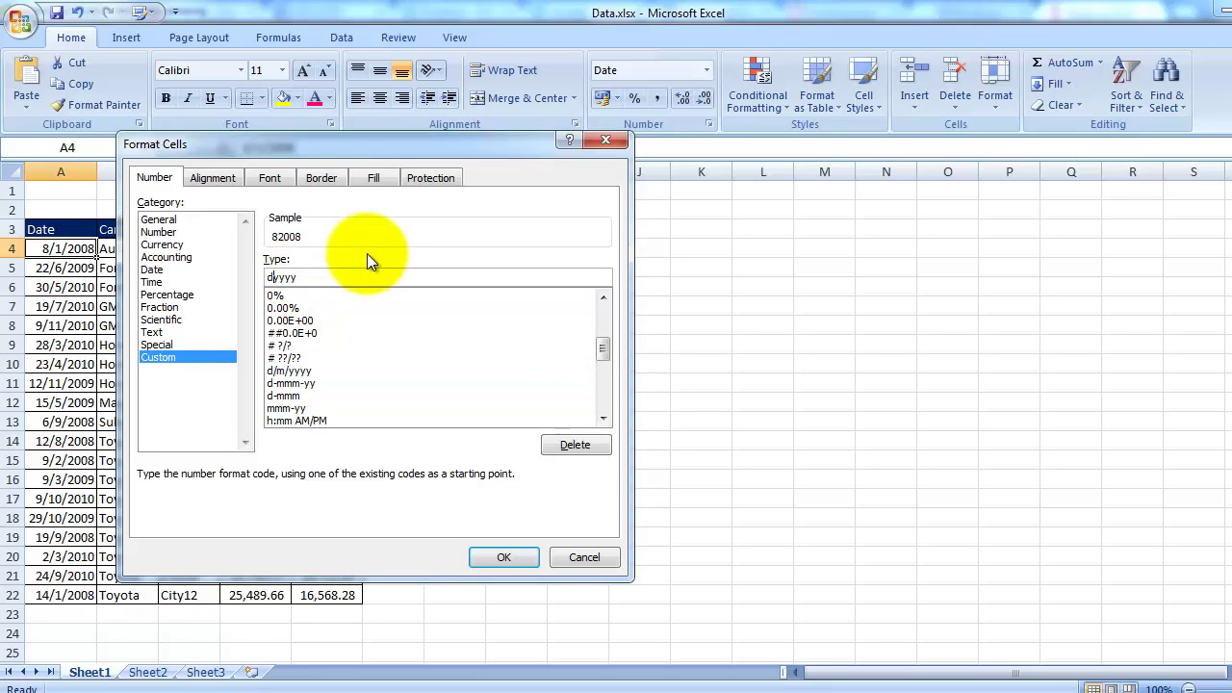
pyautogui.write('d mmm')
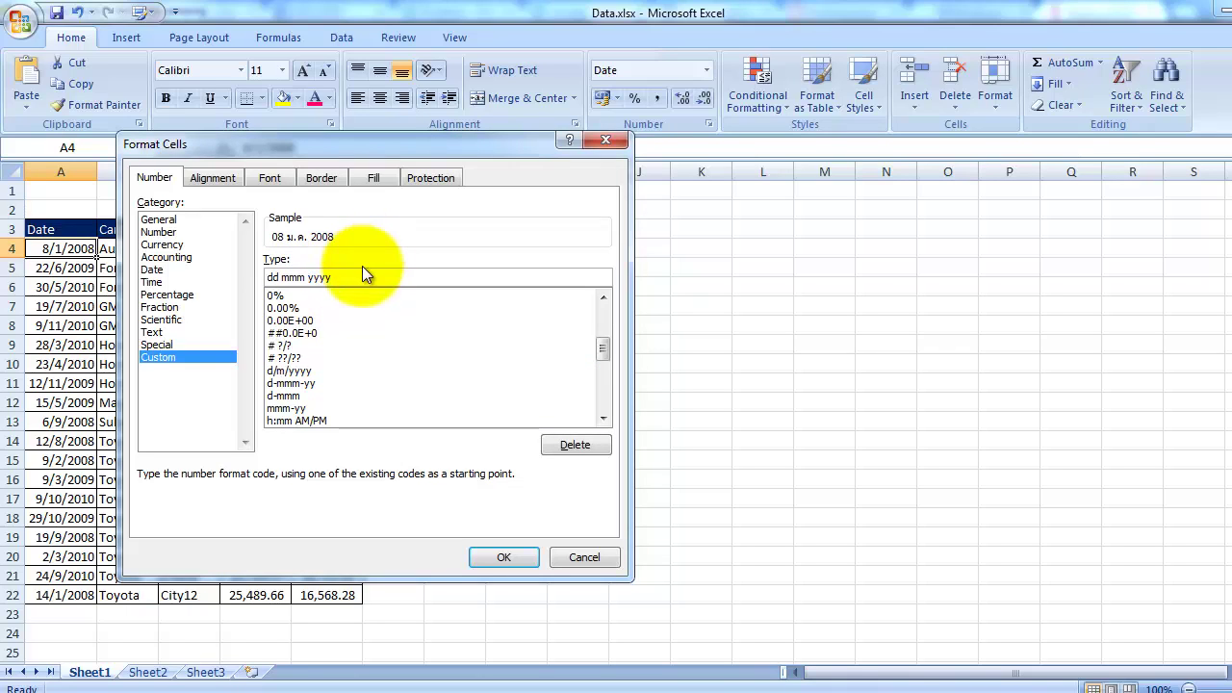
pyautogui.click(355, 277)
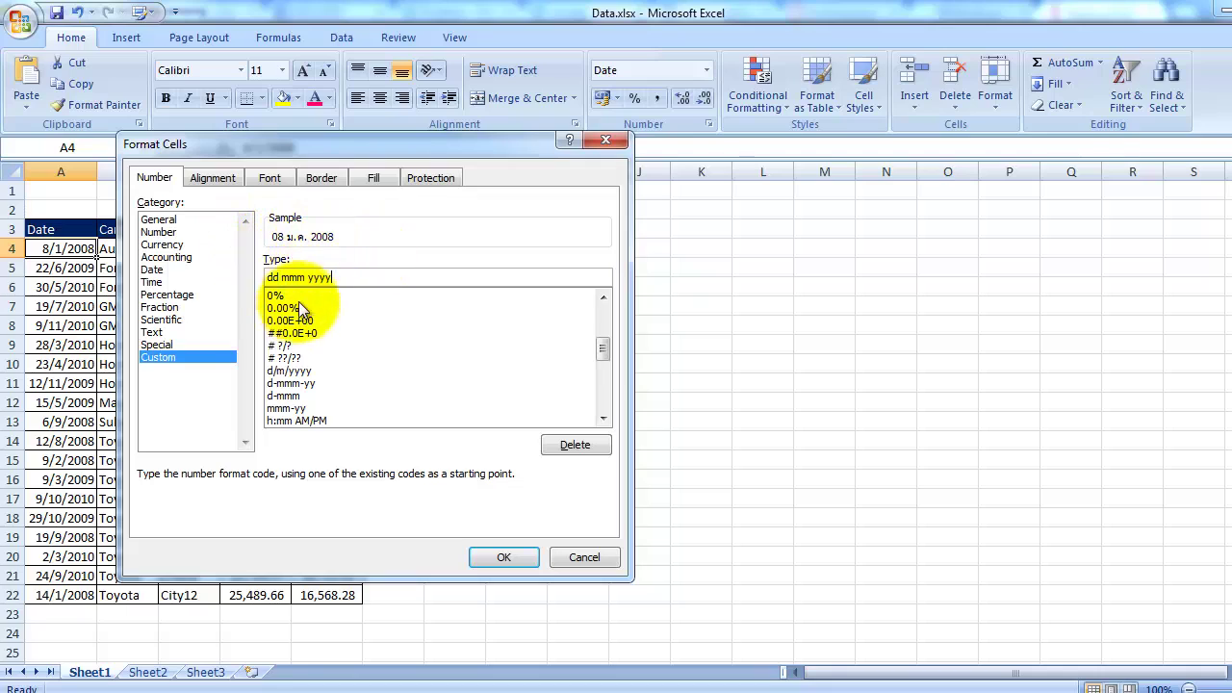
pyautogui.moveTo(302, 272); pyautogui.dragTo(336, 273)
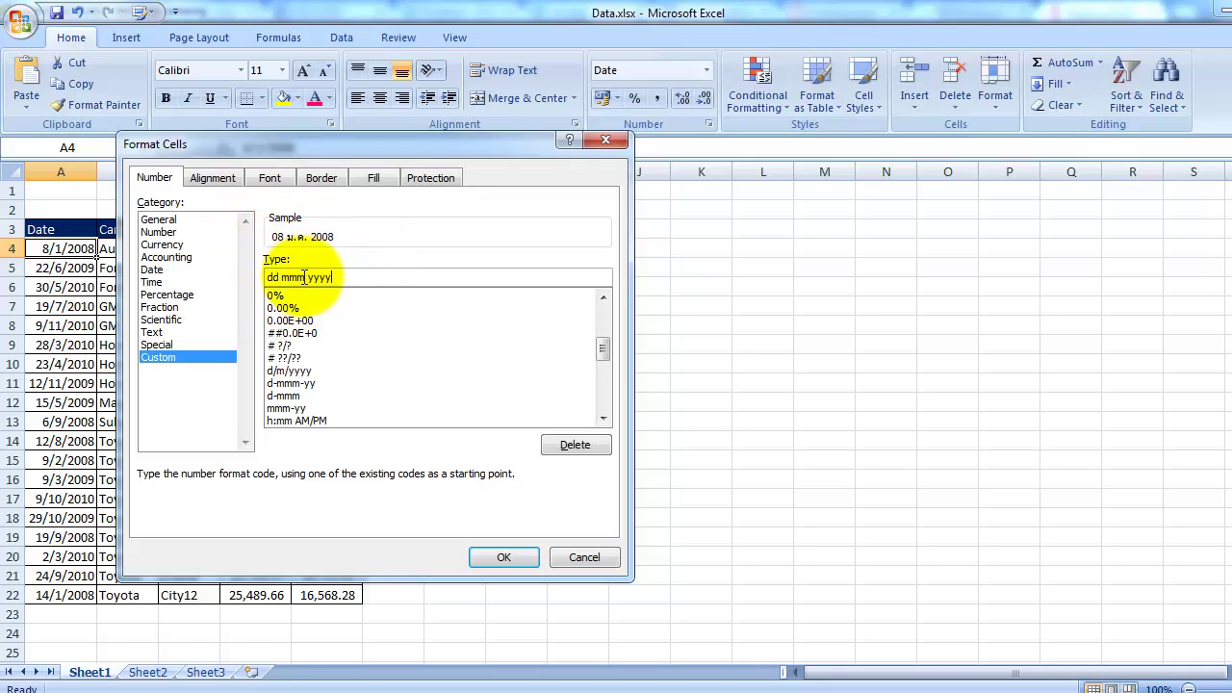
pyautogui.click(340, 272)
pyautogui.write('m')
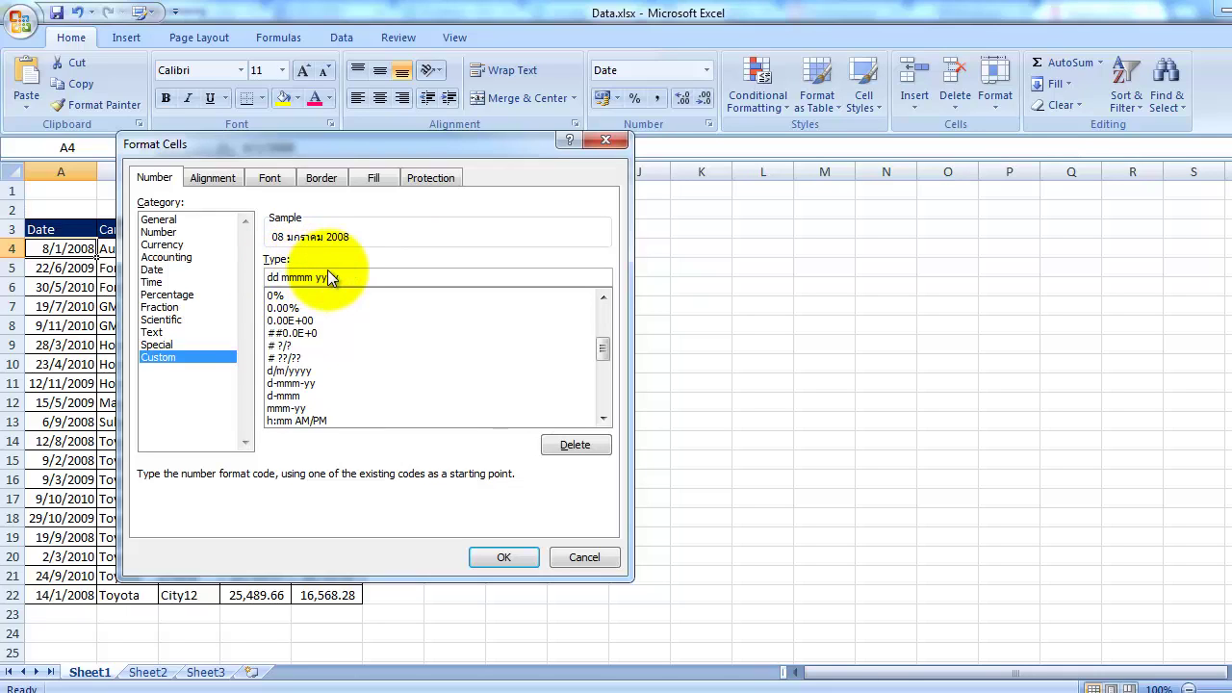
pyautogui.write('dd d')
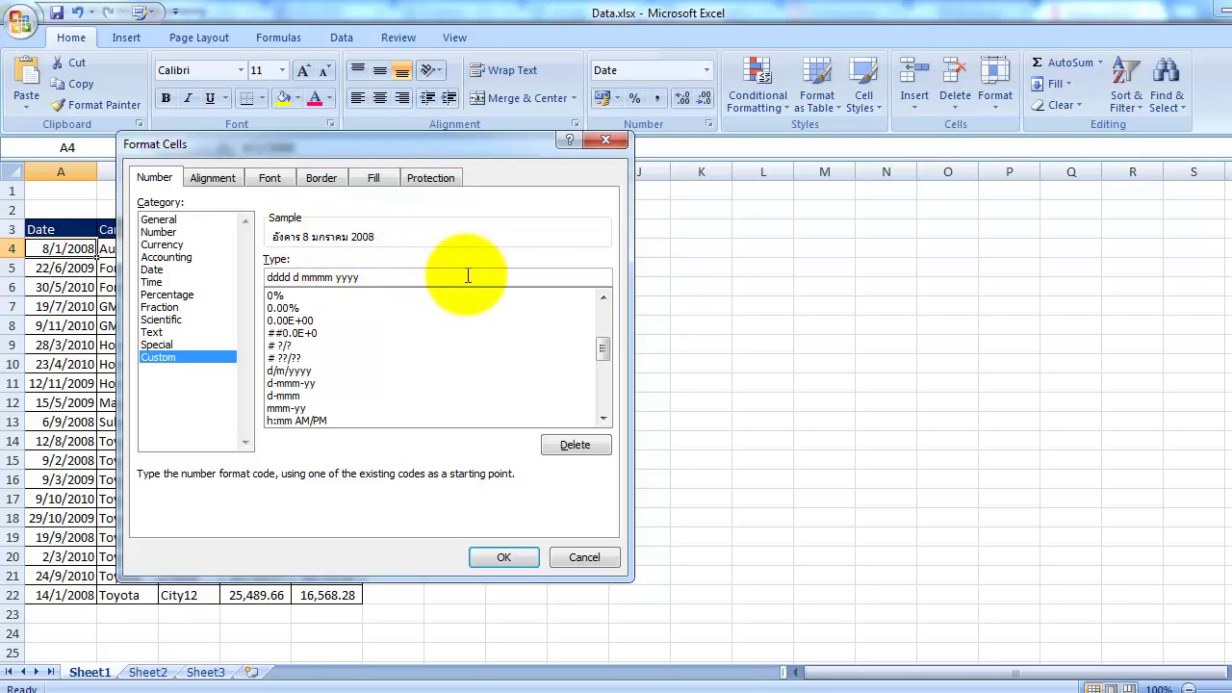
# - Apply the dddd d mmmm yyyy format and widen column A to fit the long dates
pyautogui.click(494, 558)
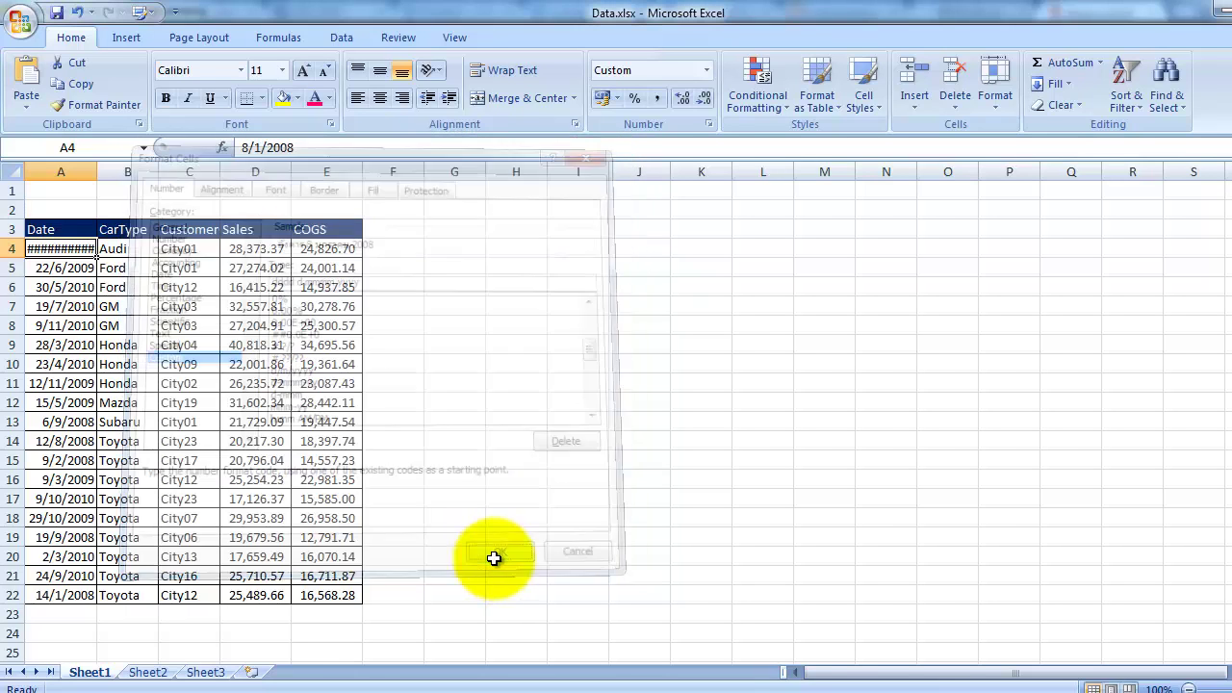
pyautogui.moveTo(97, 173); pyautogui.dragTo(178, 180)
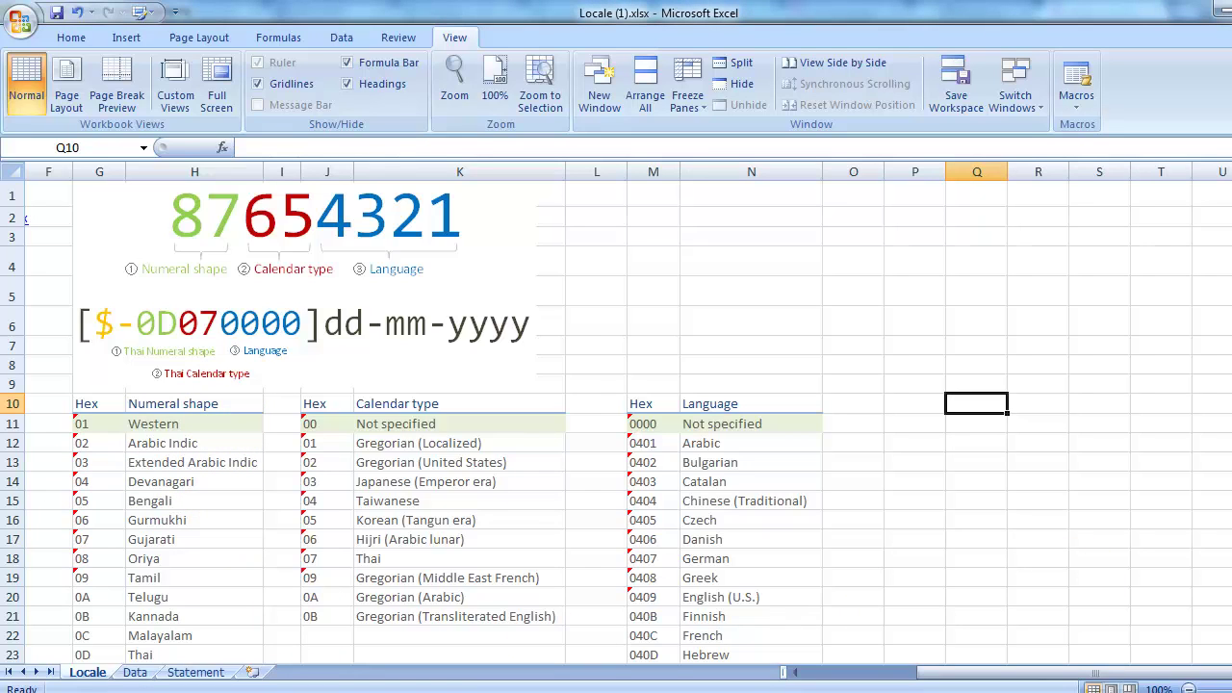
# - Review the numeral, calendar and language tables, then go to the Data sheet of format examples
pyautogui.scroll(-1, 616, 424)
pyautogui.scroll(-1, 616, 424)
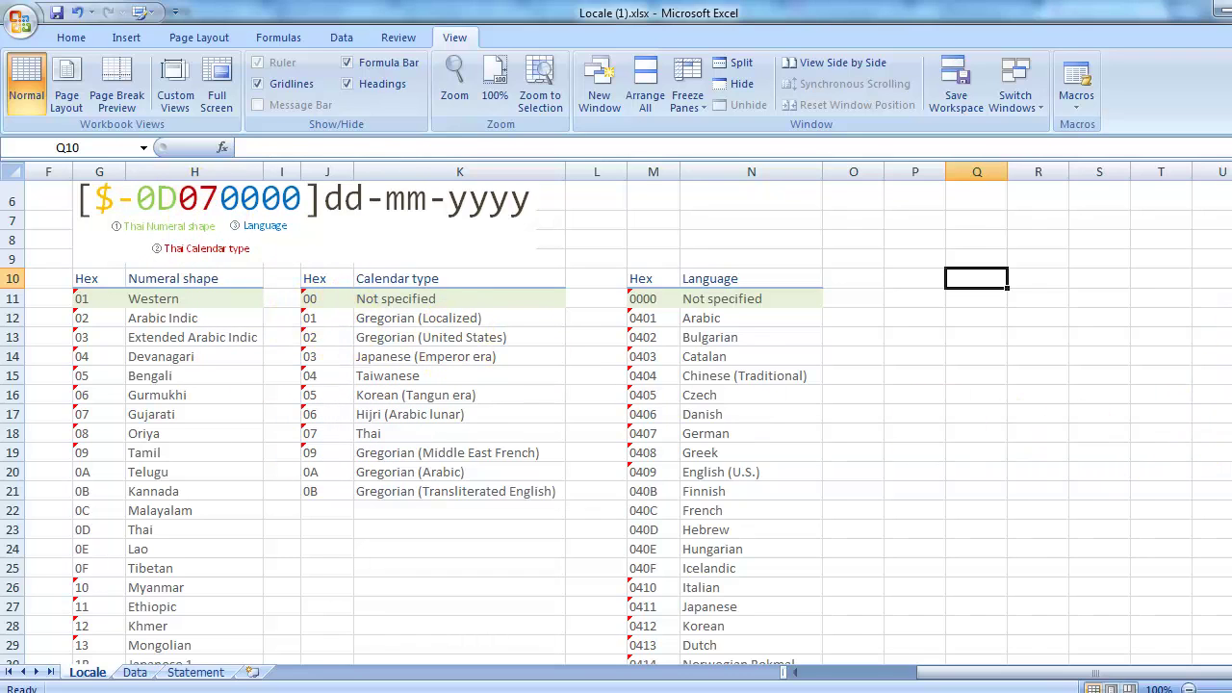
pyautogui.scroll(2, 616, 433)
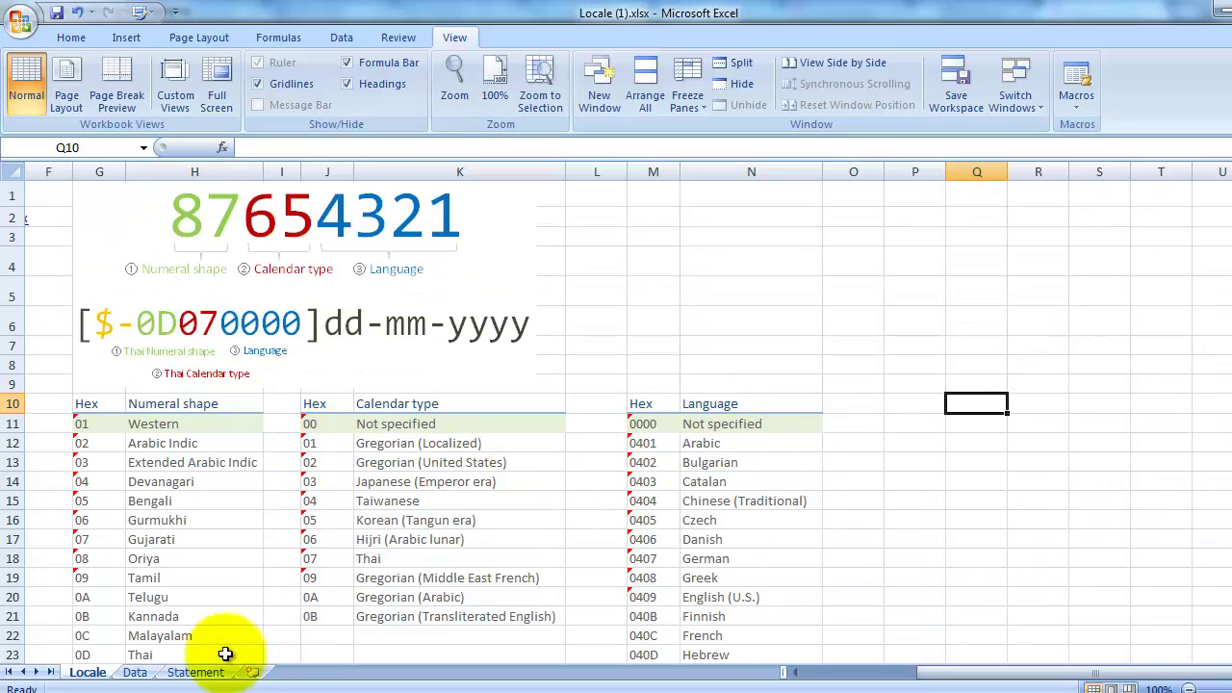
pyautogui.click(139, 672)
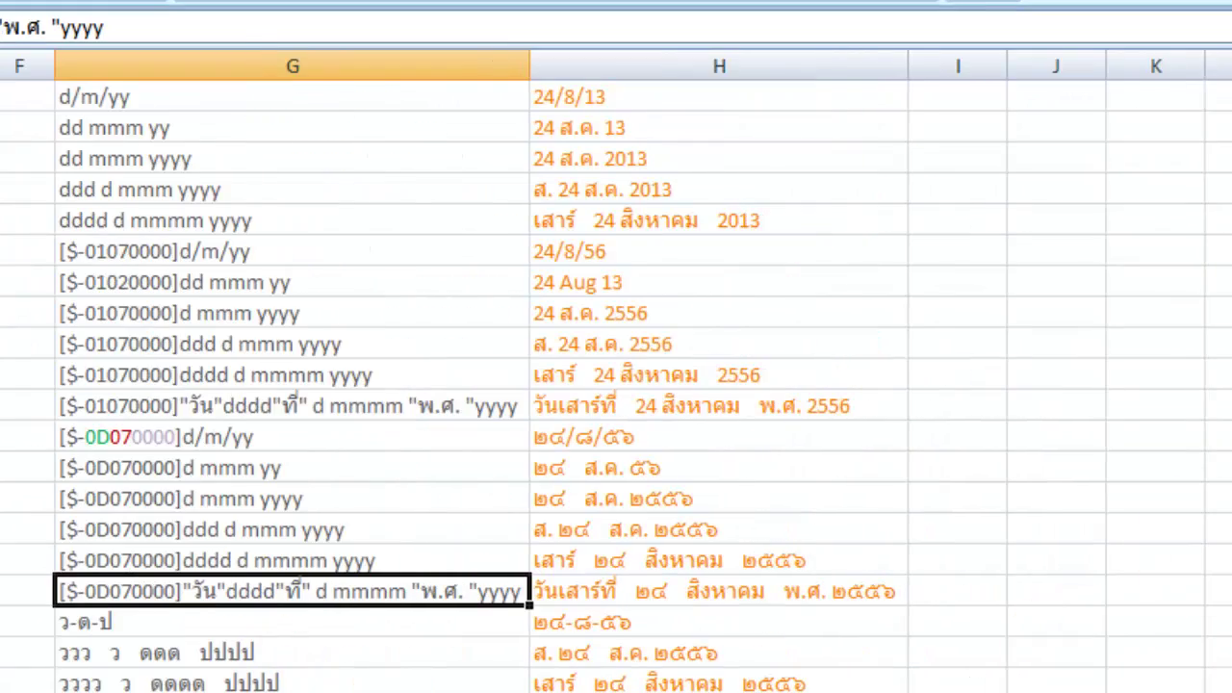
pyautogui.scroll(1, 616, 423)
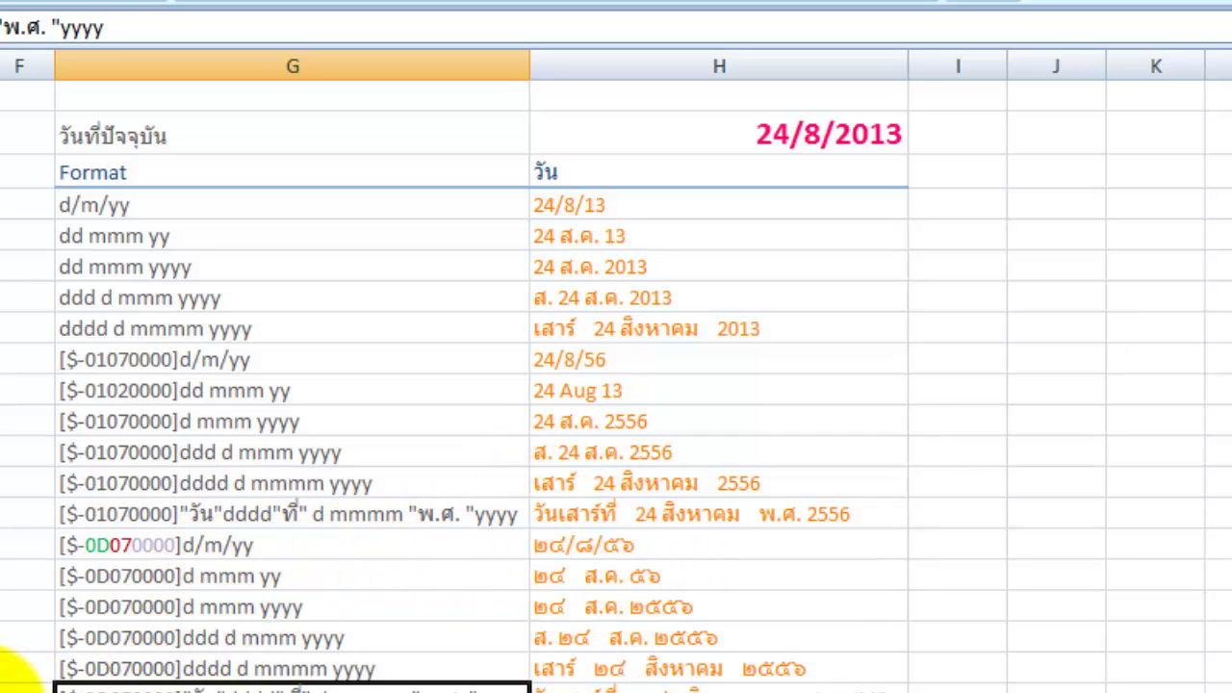
pyautogui.click(8, 668)
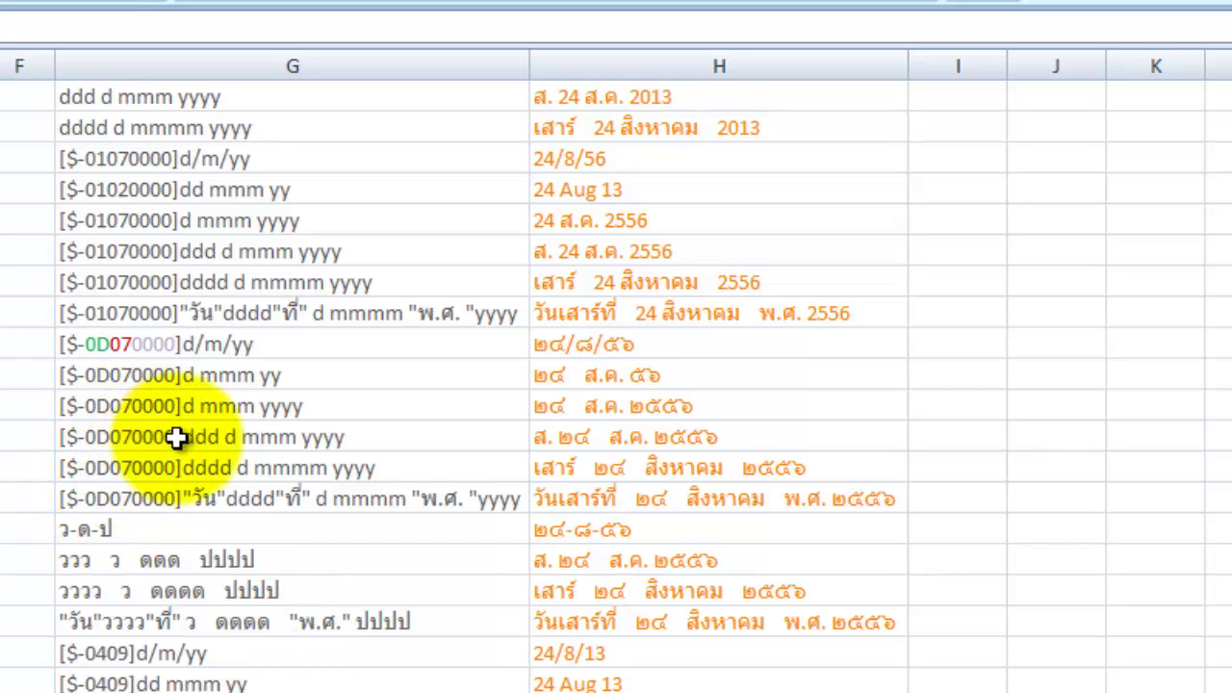
pyautogui.scroll(-1, 193, 635)
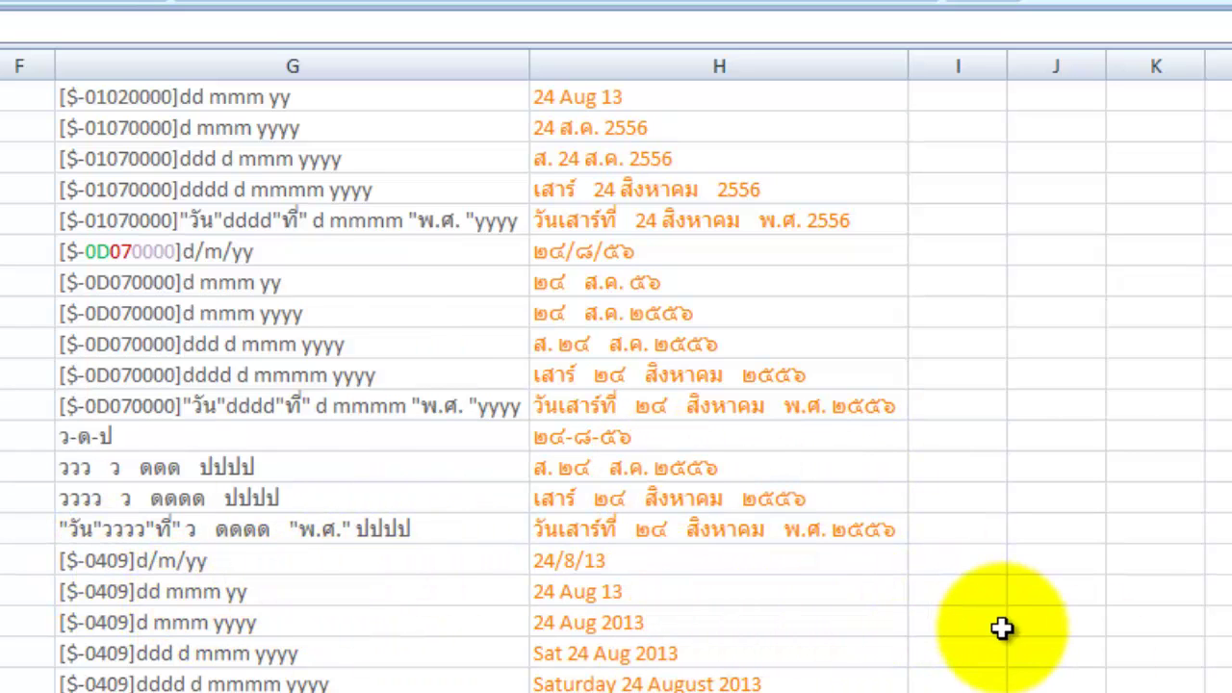
pyautogui.scroll(1, 1002, 628)
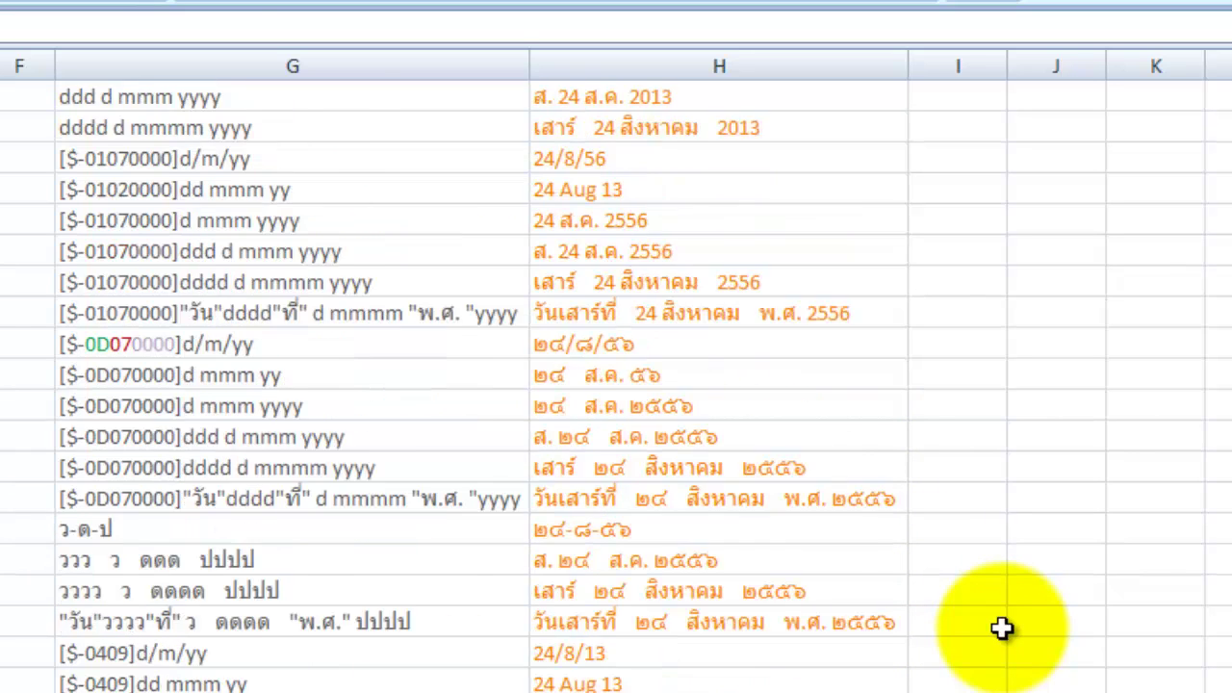
pyautogui.scroll(1, 1002, 629)
pyautogui.scroll(1, 1002, 628)
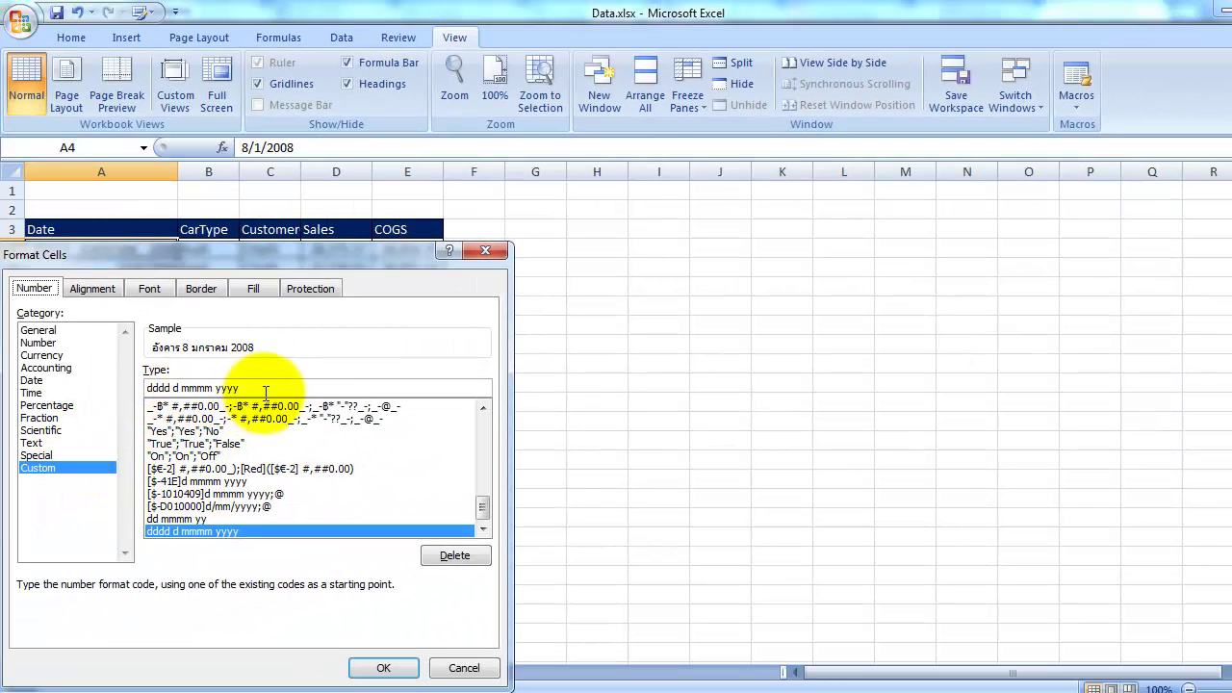
# - Select the dddd d mmmm yyyy code, close Format Cells, reopen it with Ctrl+1 and close it again
pyautogui.moveTo(266, 388); pyautogui.dragTo(169, 373)
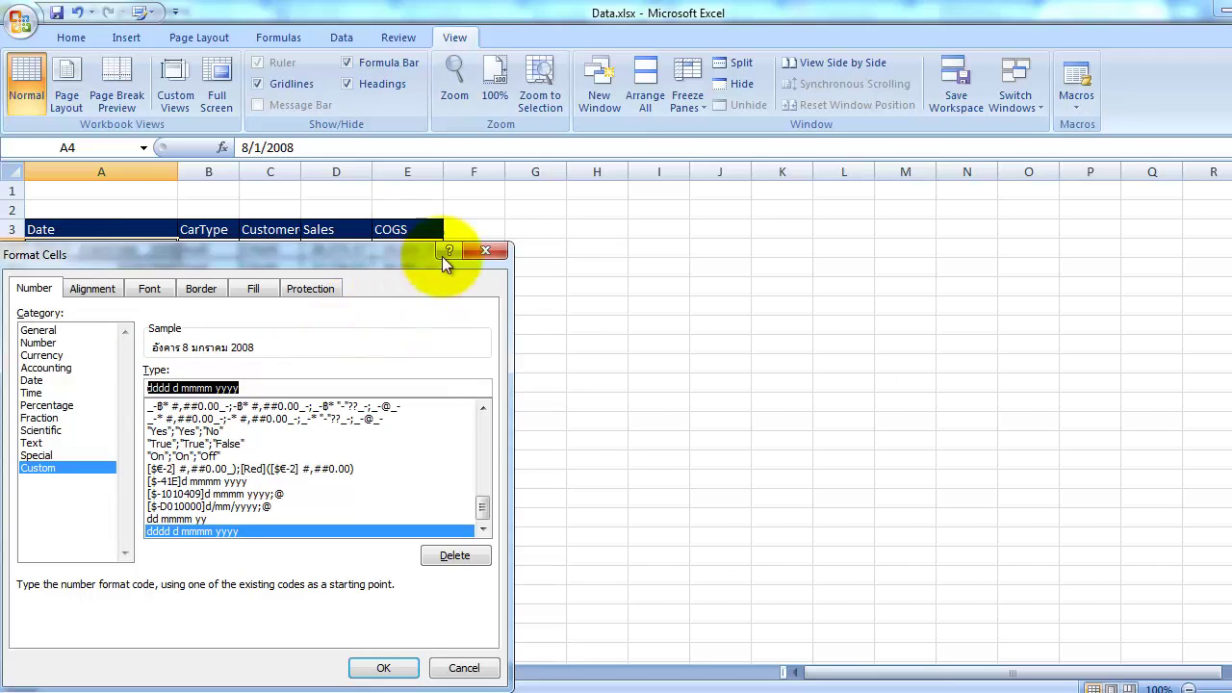
pyautogui.click(486, 247)
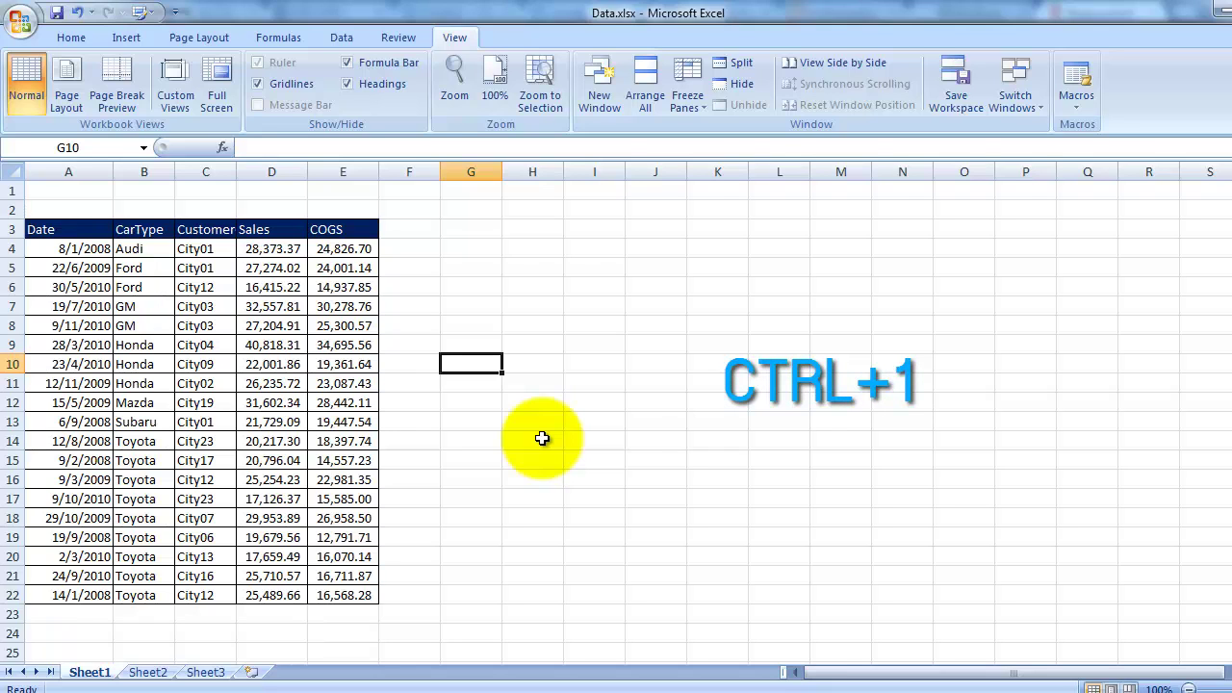
pyautogui.hotkey('ctrl', '1')
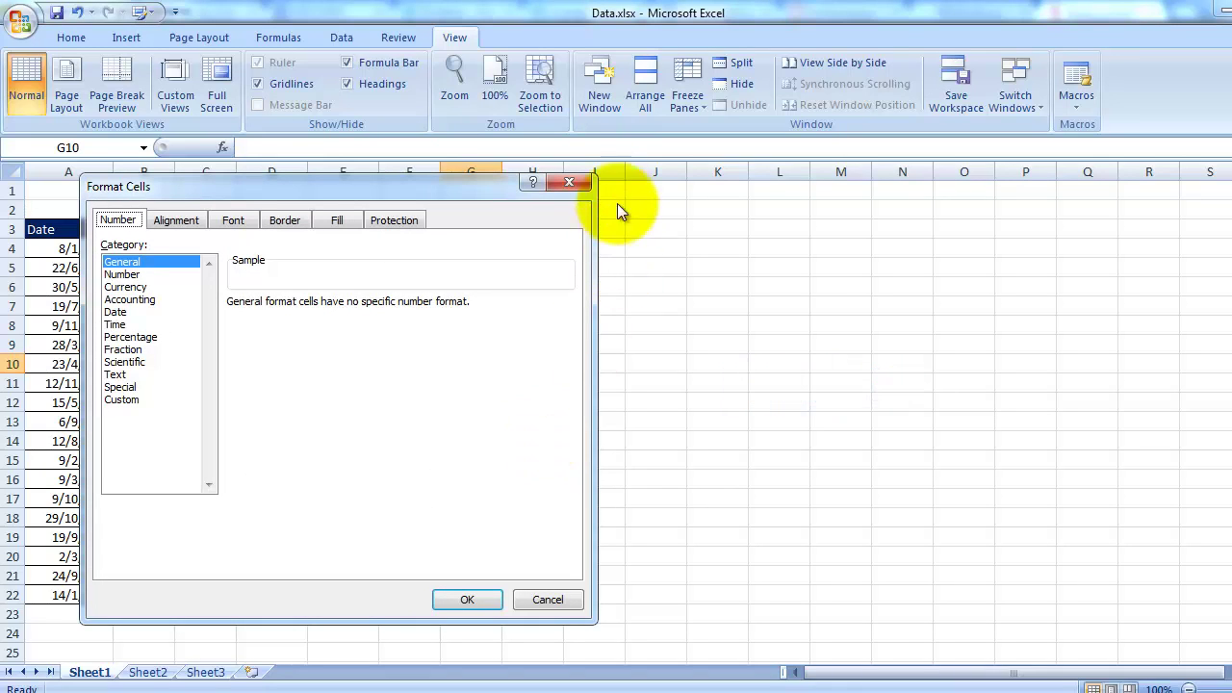
pyautogui.click(570, 183)
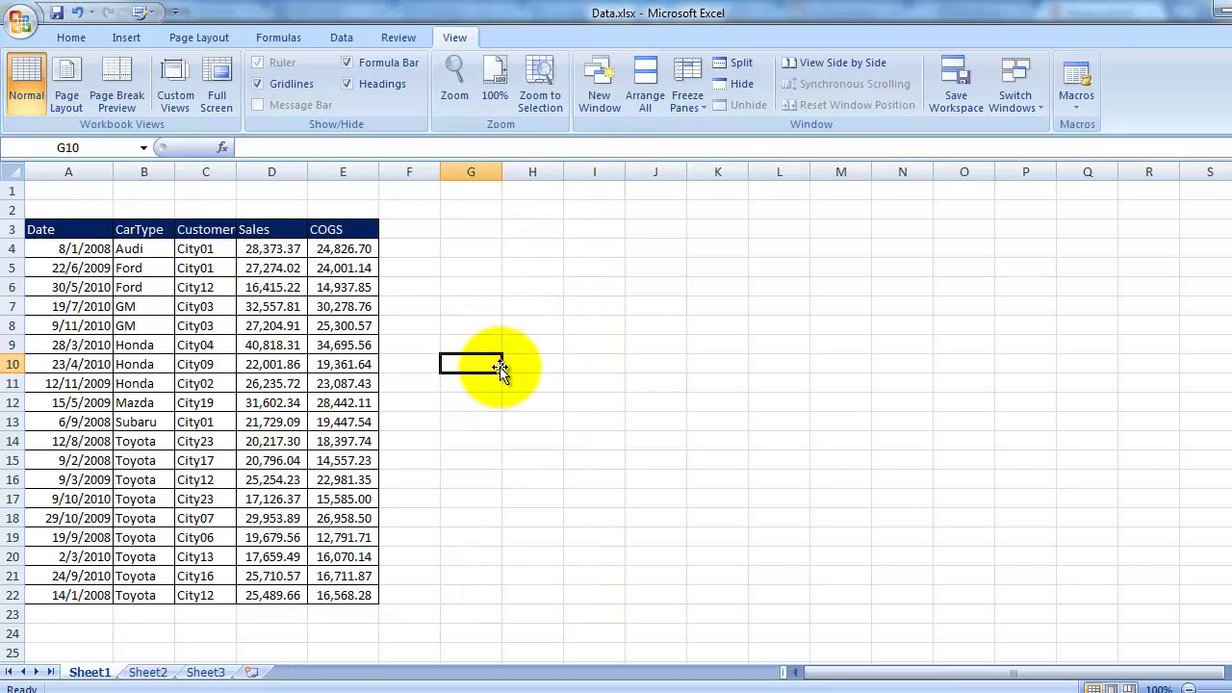
# - Enter the formula =Today() in cell G10, showing 25/8/2013
pyautogui.doubleClick(482, 364)
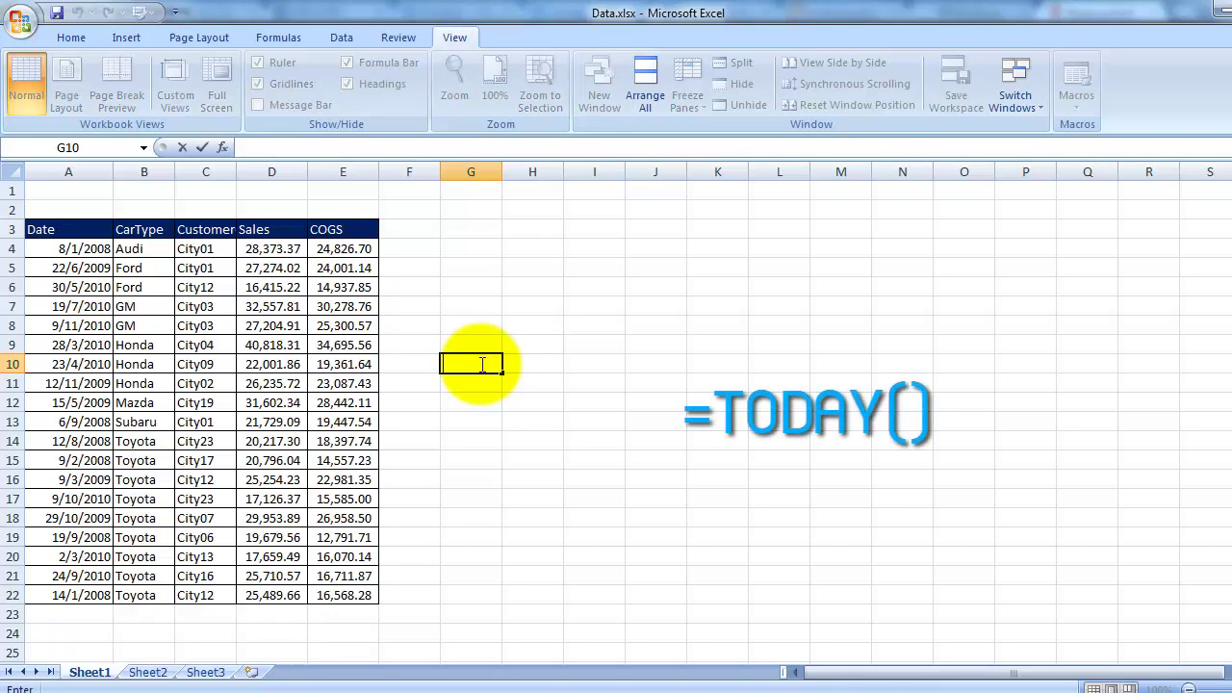
pyautogui.write('=')
pyautogui.press('BackSpace')
pyautogui.write('=')
pyautogui.write('T')
pyautogui.write('oda')
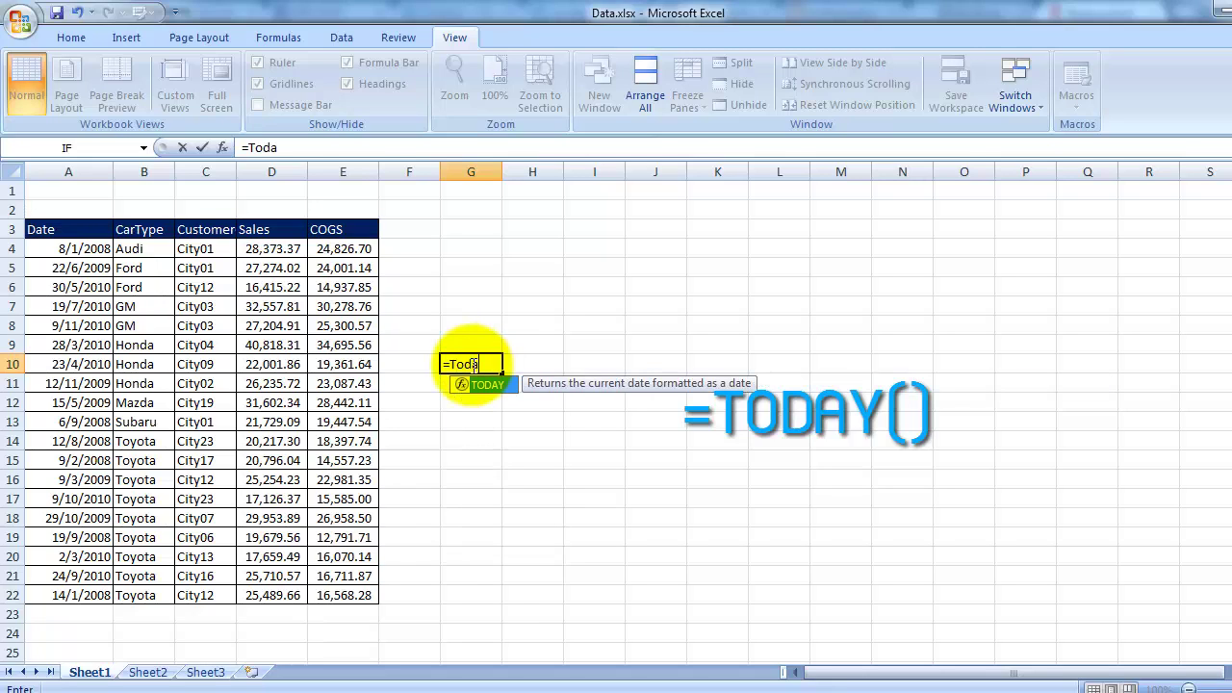
pyautogui.write('y')
pyautogui.write('()')
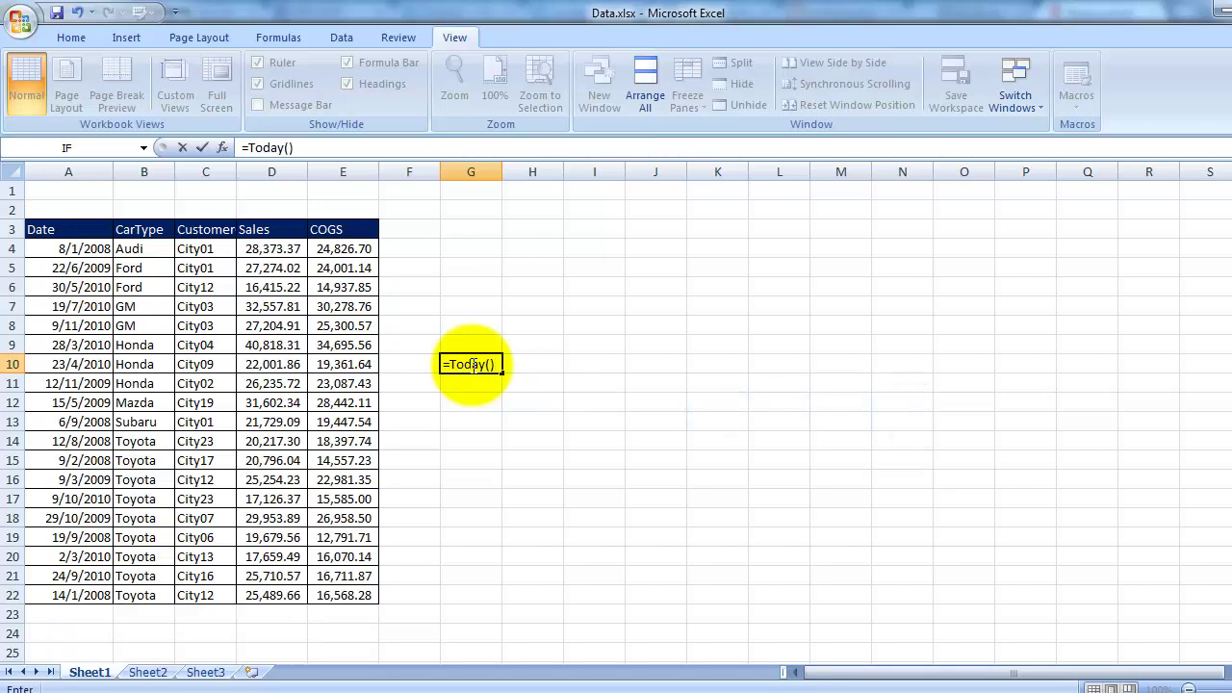
pyautogui.press('Return')
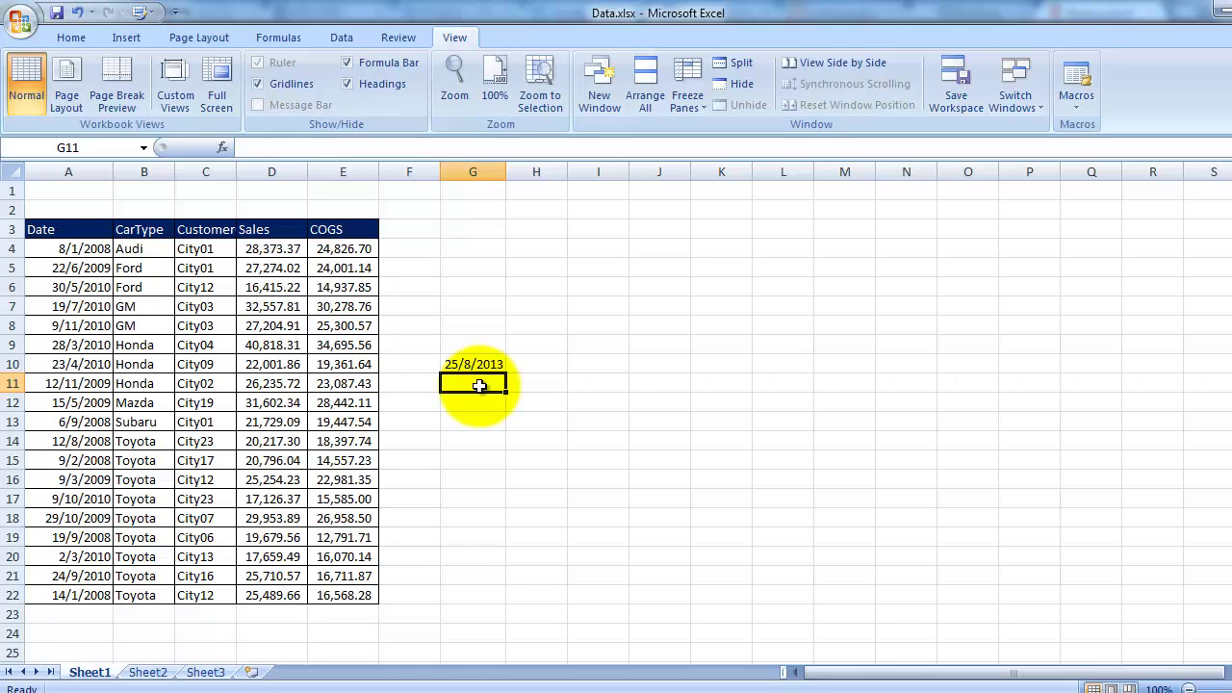
# - Insert today's date, 25/8/2013, as a static value in G11 with Ctrl+;
pyautogui.hotkey('ctrl', ';')
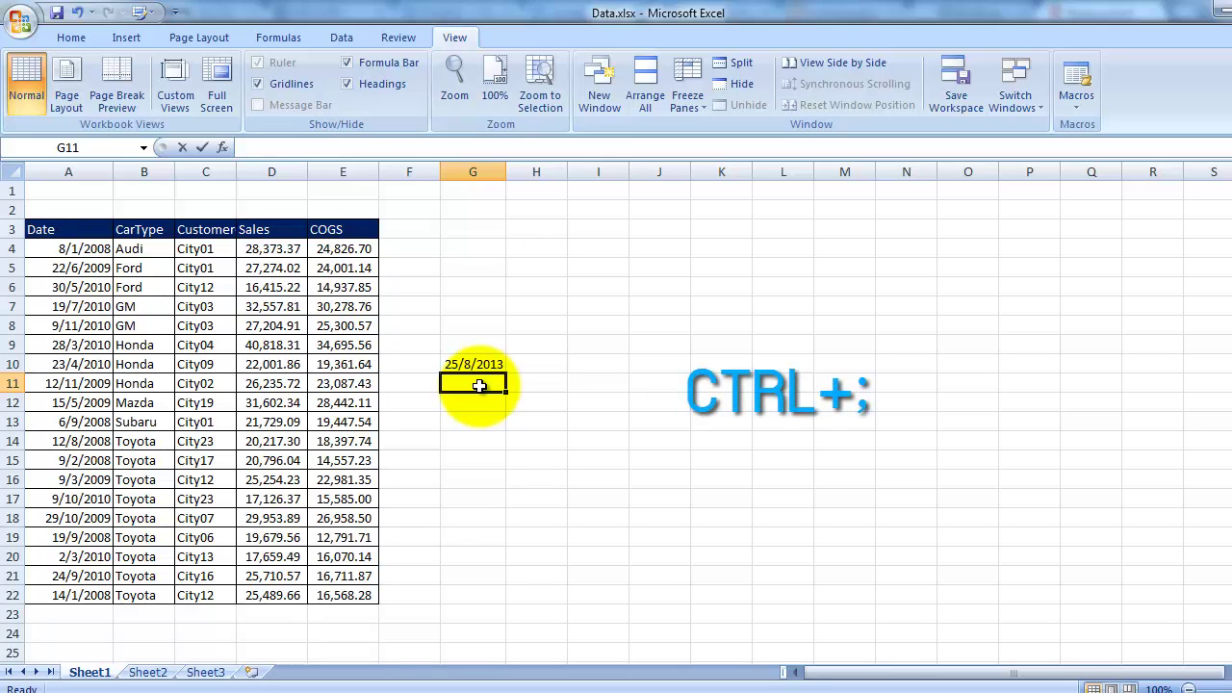
pyautogui.hotkey('ctrl', ';')
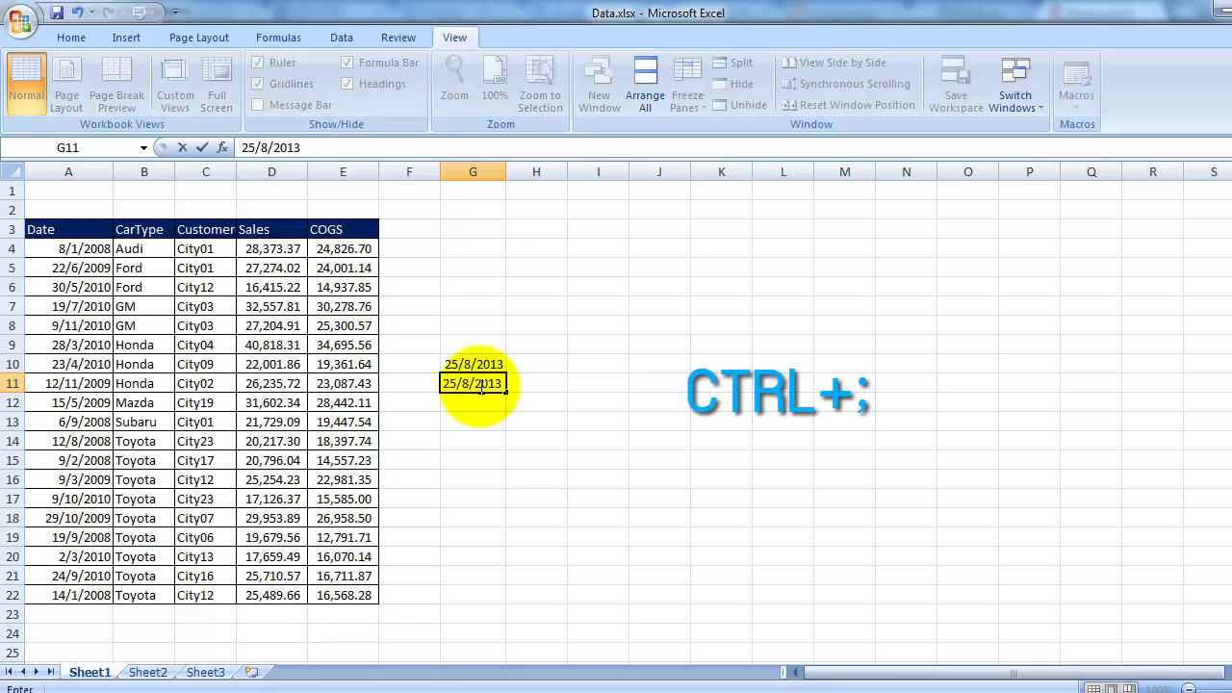